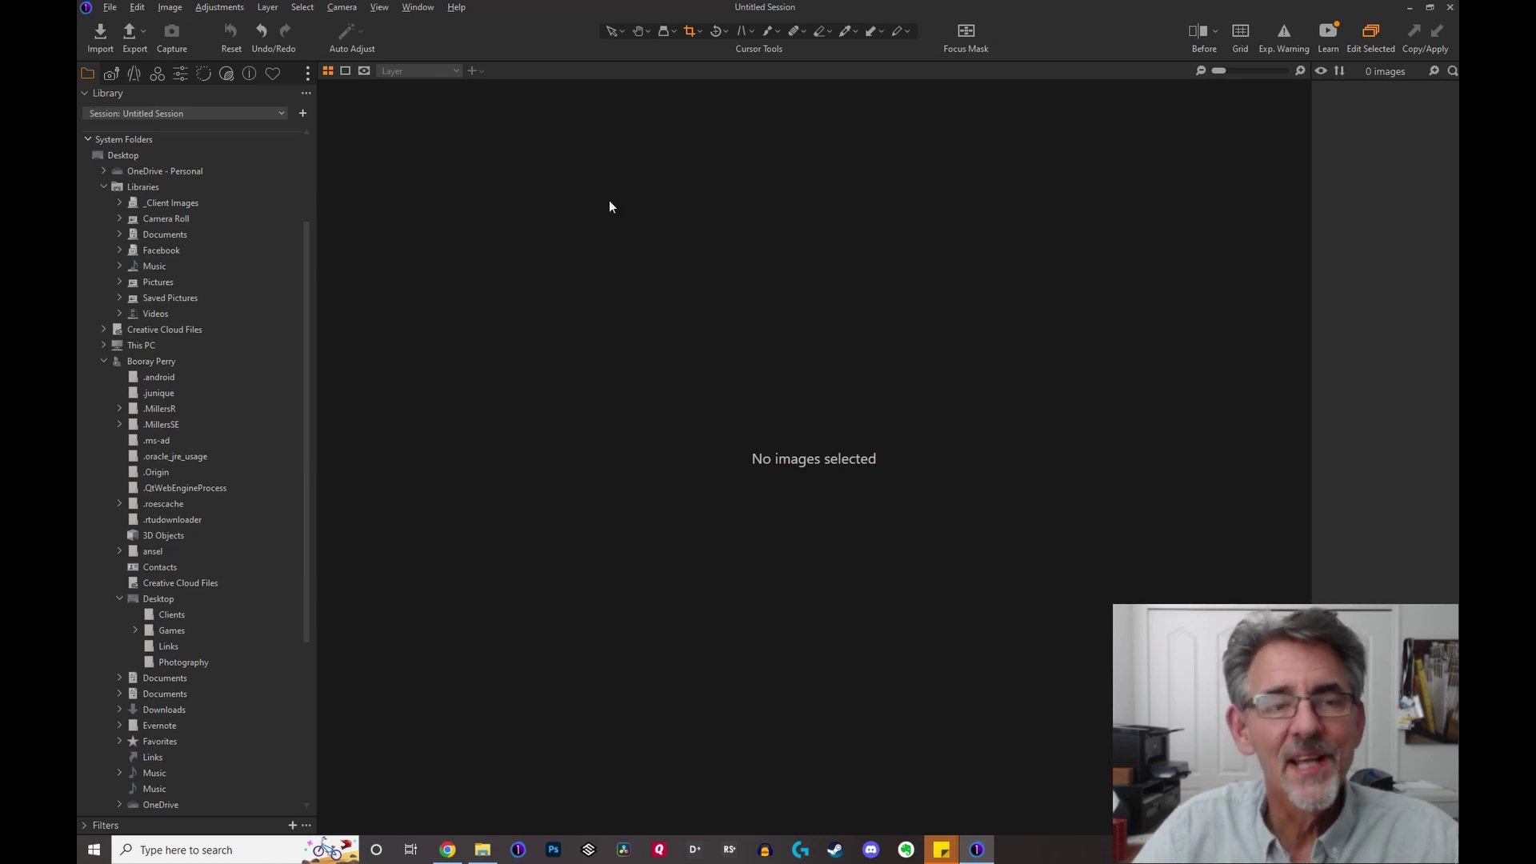
Start a new session named Testy on the Blank template and browse for its location.
{"action": "left_click", "coordinate": [108, 7]}
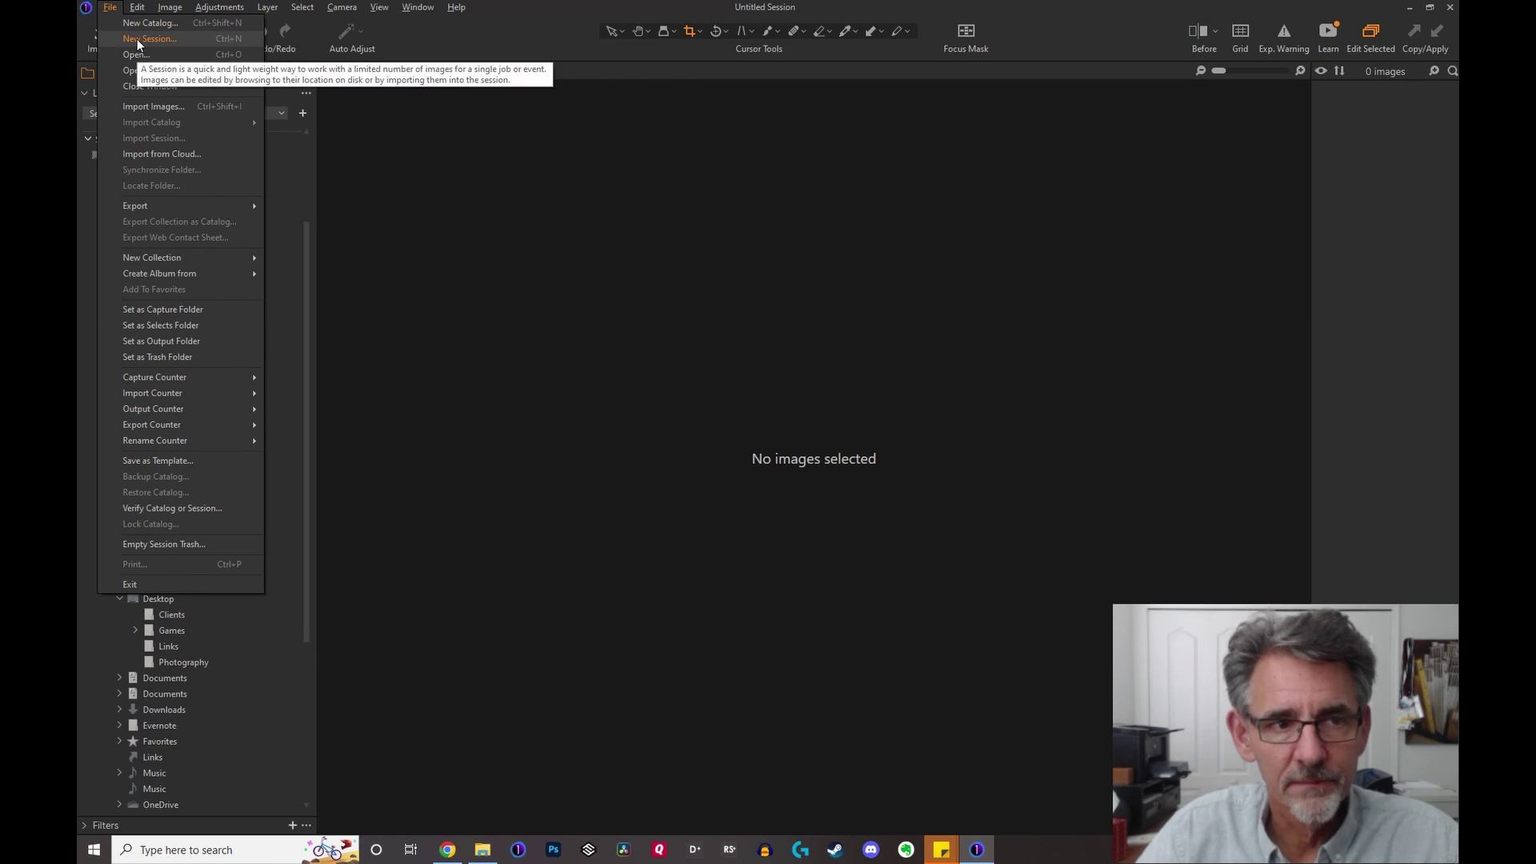
{"action": "left_click", "coordinate": [138, 40]}
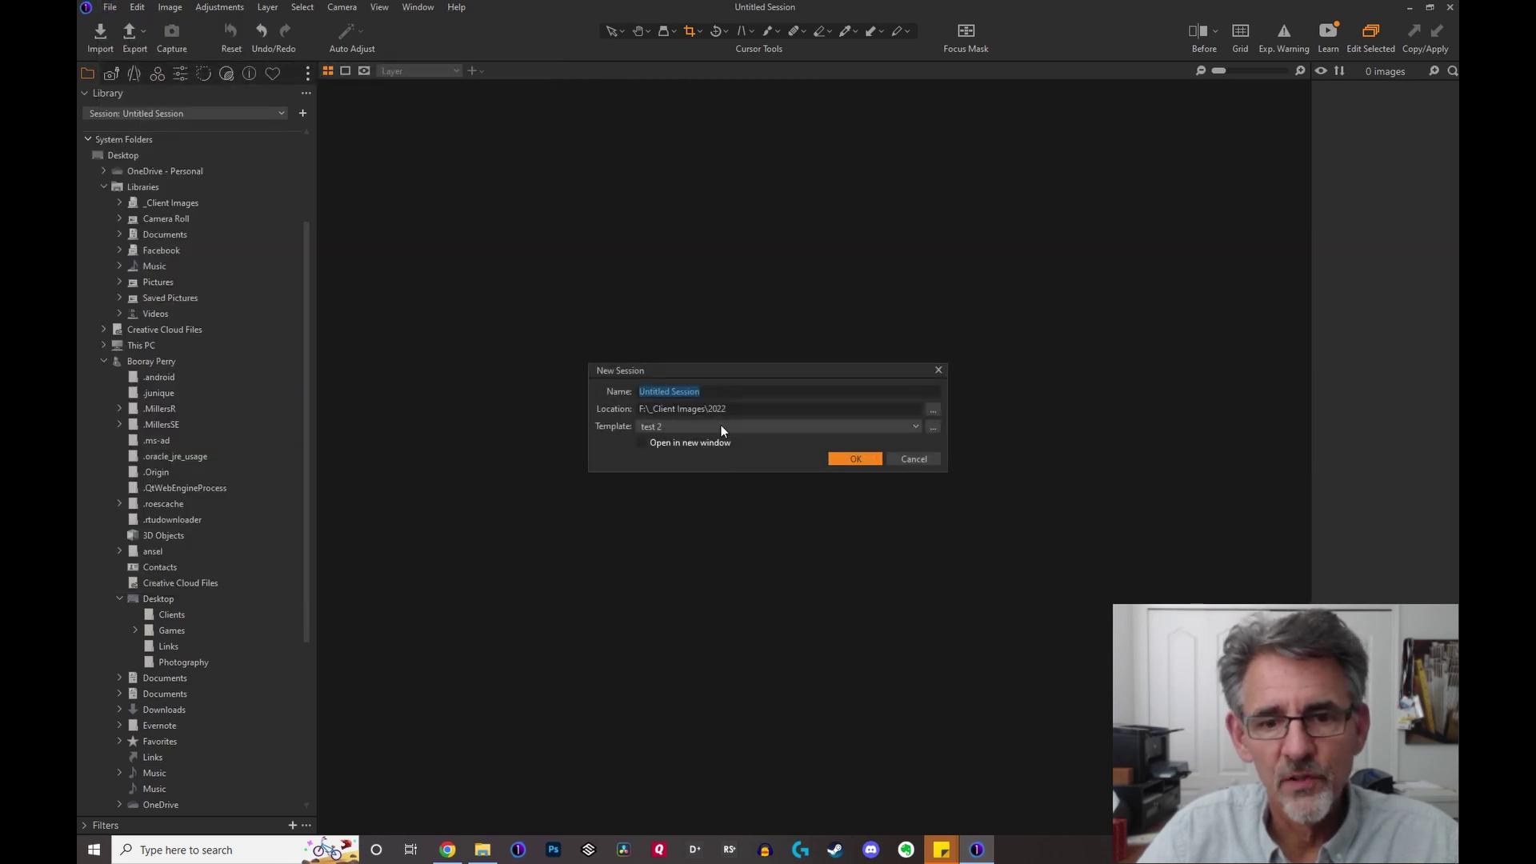
{"action": "left_click", "coordinate": [721, 426]}
{"action": "left_click", "coordinate": [708, 440]}
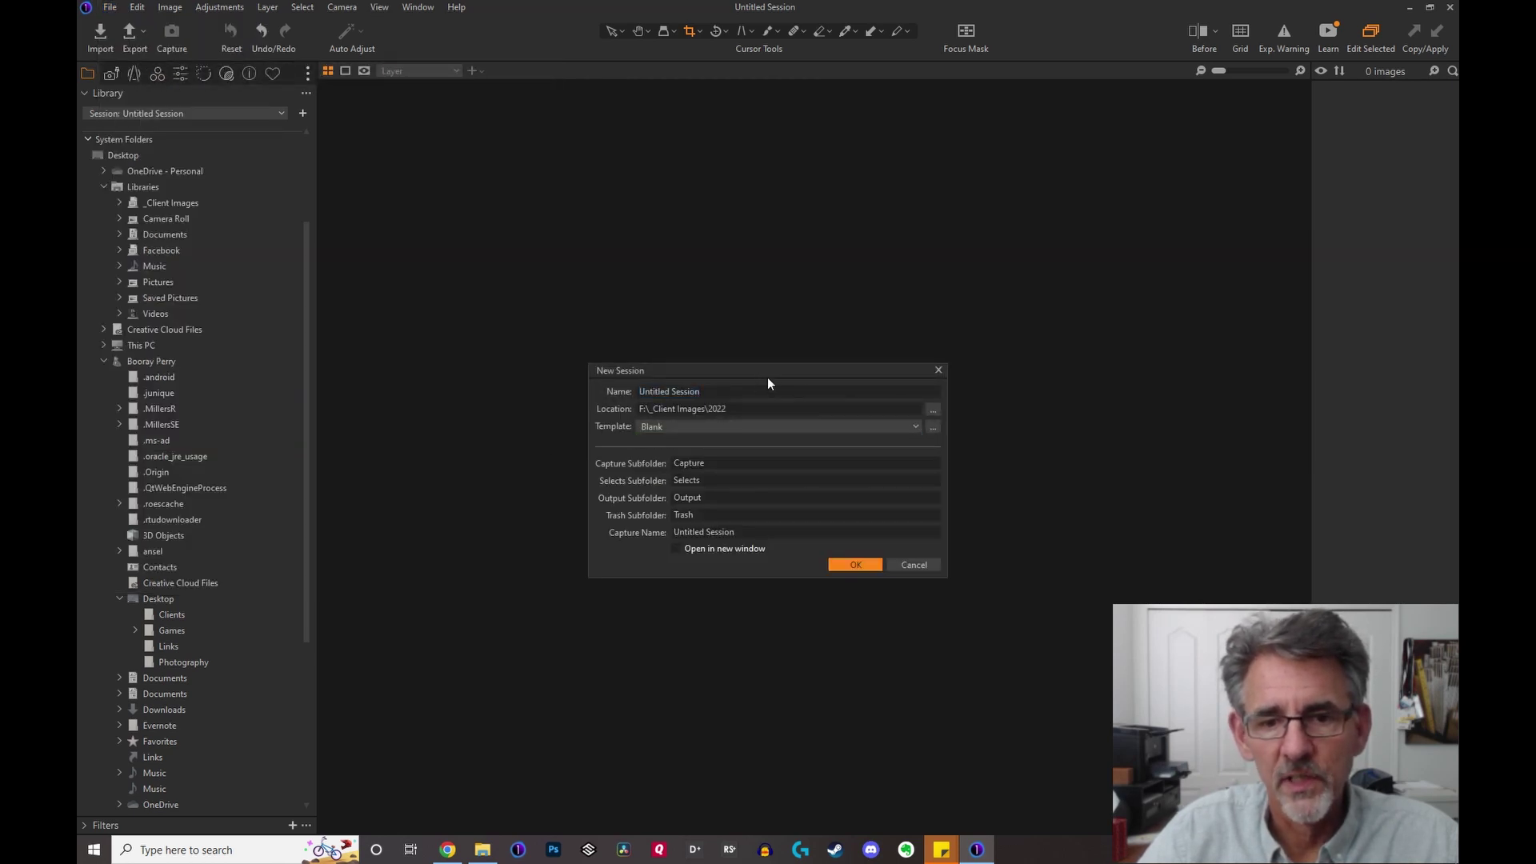
{"action": "left_click_drag", "start_coordinate": [768, 370], "coordinate": [619, 276]}
{"action": "type", "text": "Testy"}
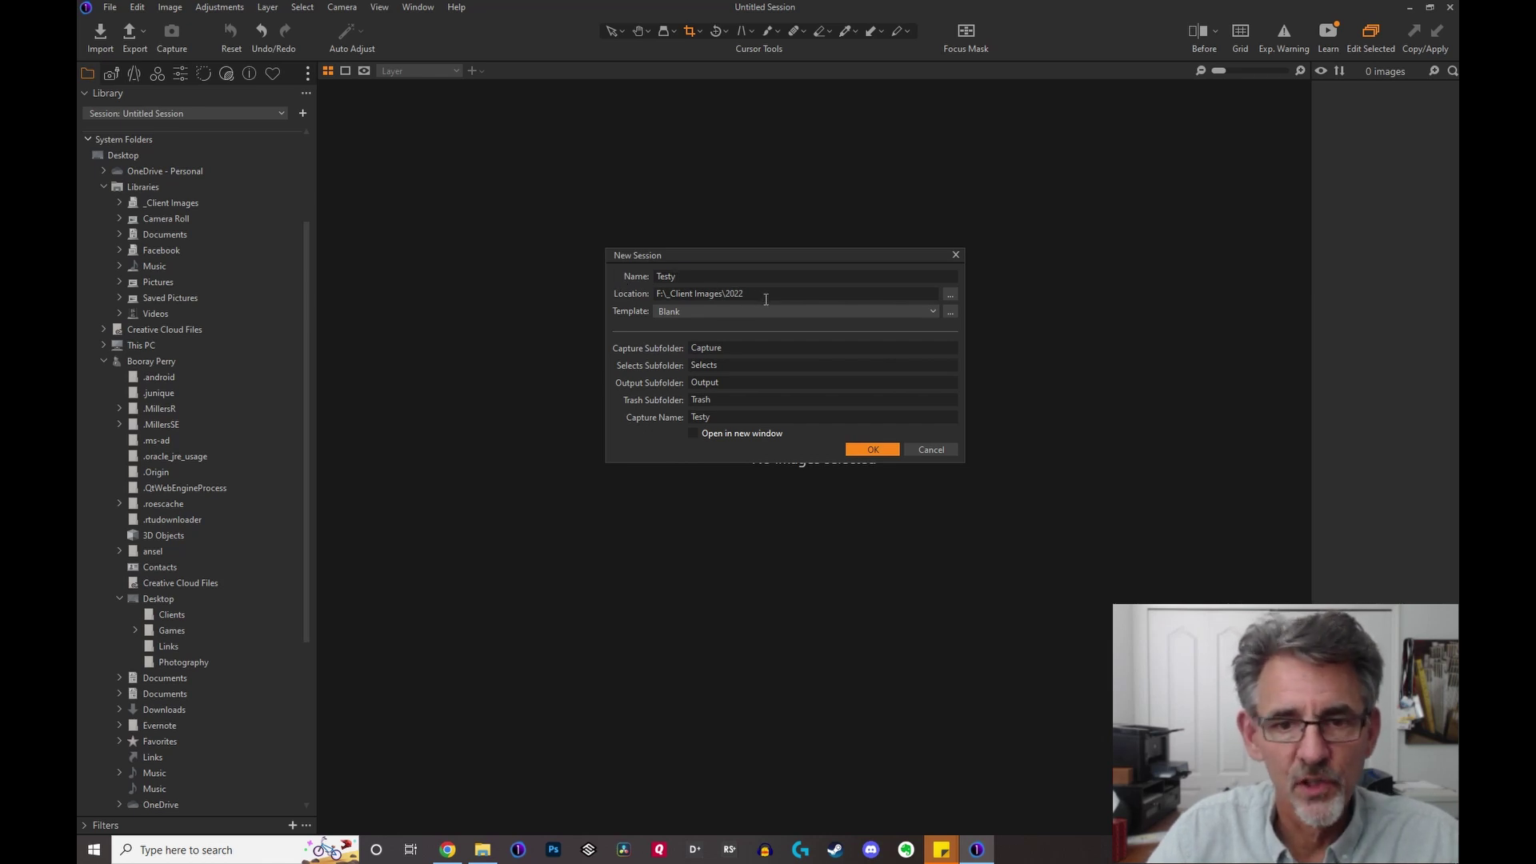
{"action": "left_click", "coordinate": [949, 297]}
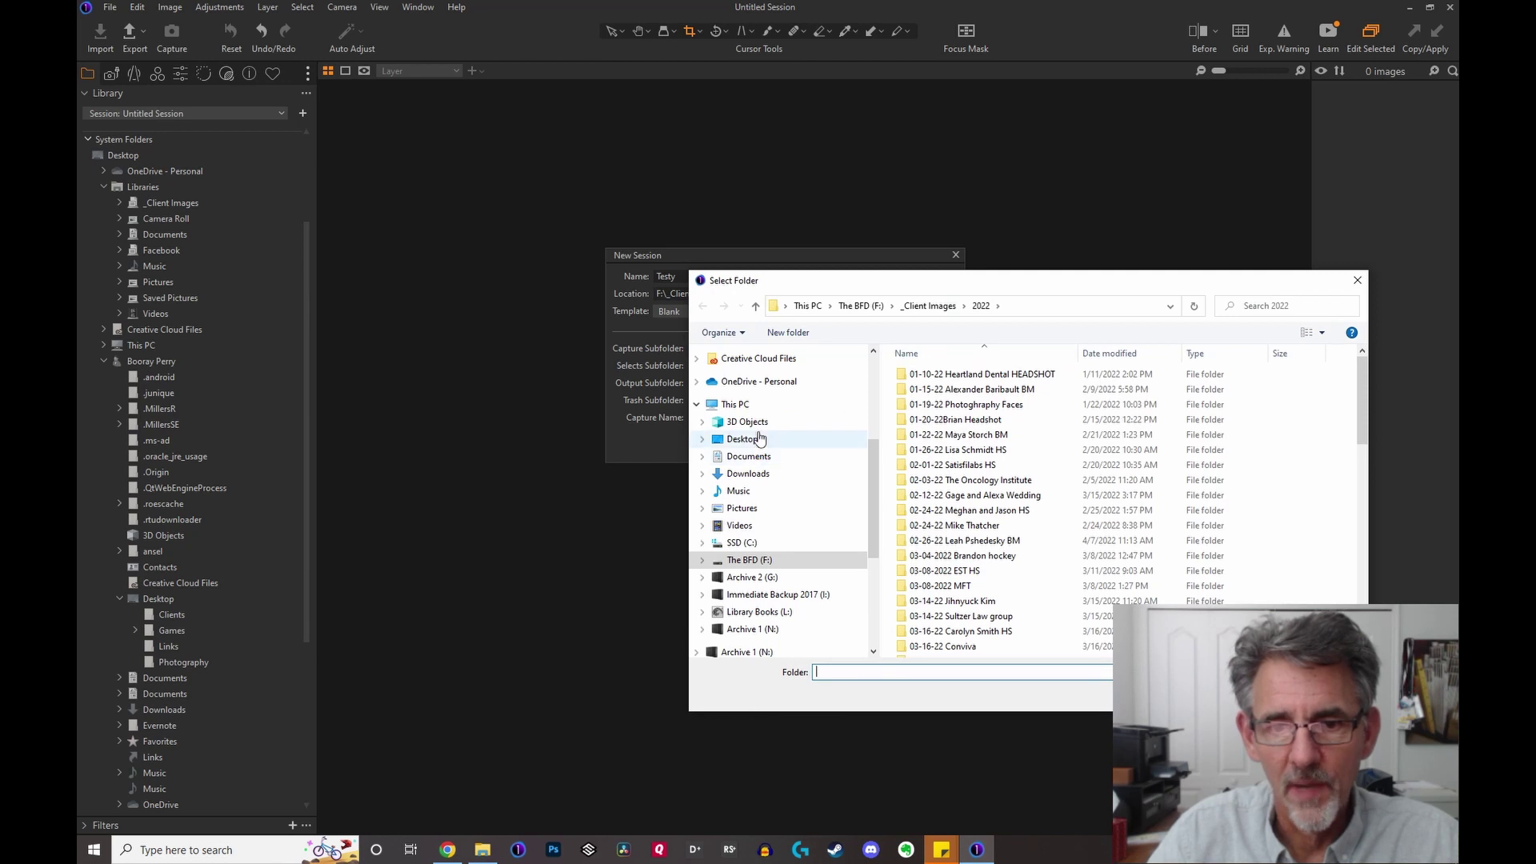
Set the session location to the Clients folder on the Desktop.
{"action": "left_click", "coordinate": [742, 440]}
{"action": "left_click", "coordinate": [936, 400]}
{"action": "double_click", "coordinate": [936, 400]}
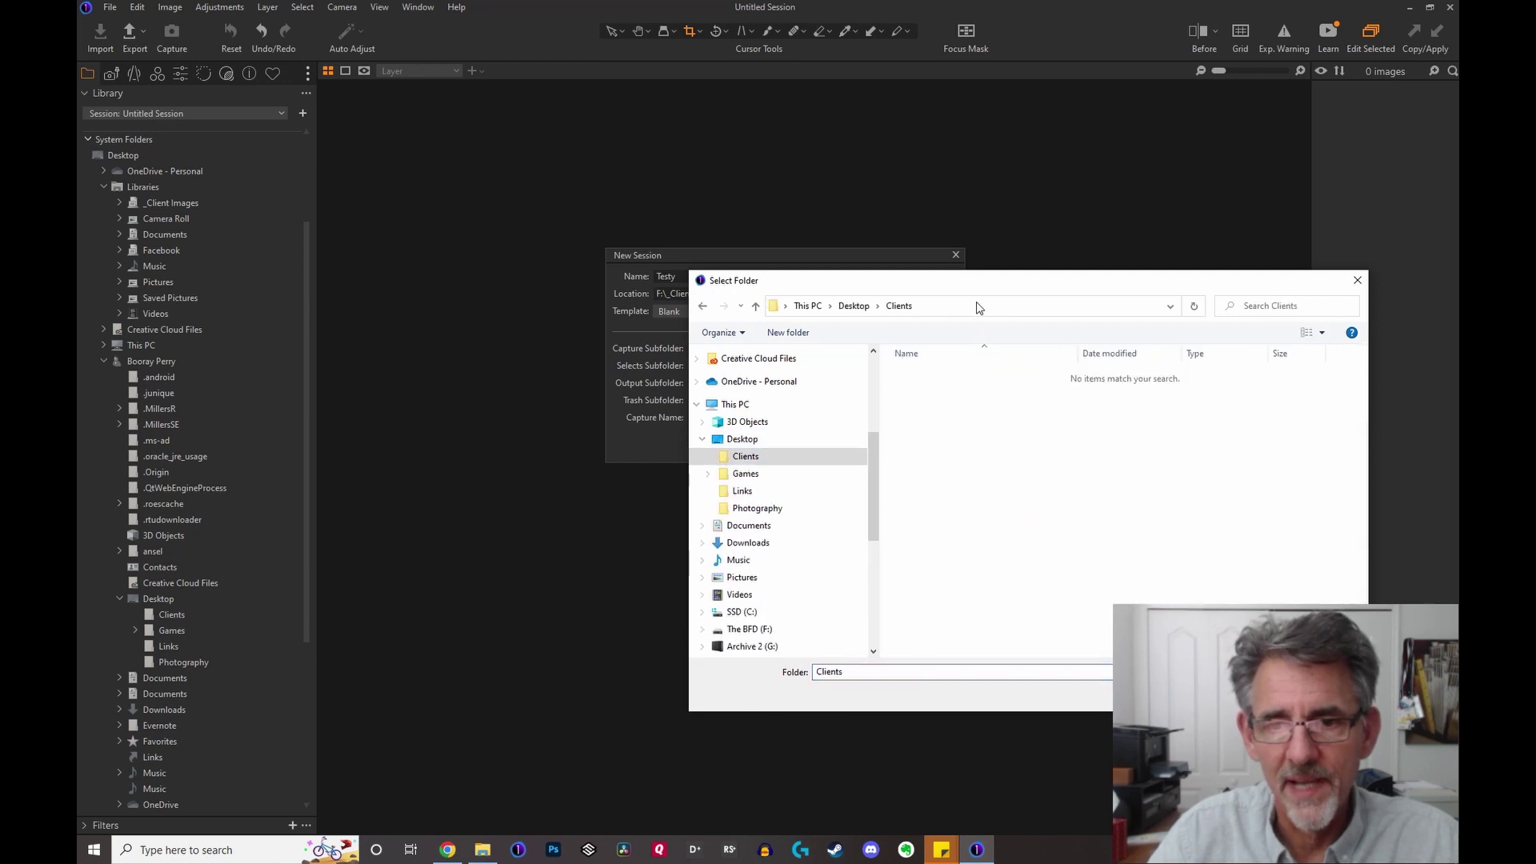
{"action": "left_click_drag", "start_coordinate": [980, 281], "coordinate": [799, 201]}
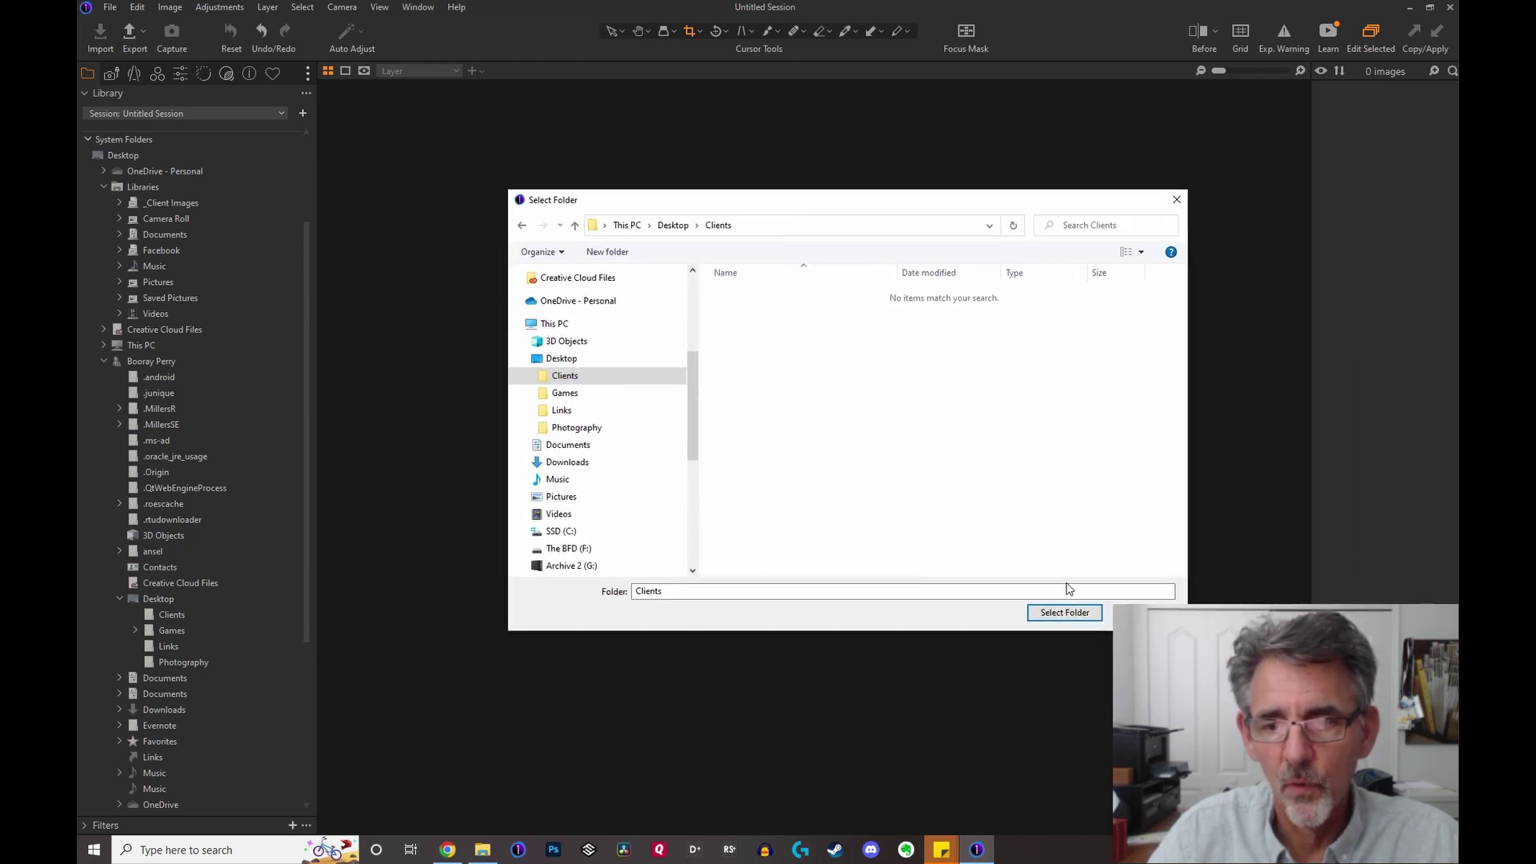
{"action": "left_click", "coordinate": [1062, 612]}
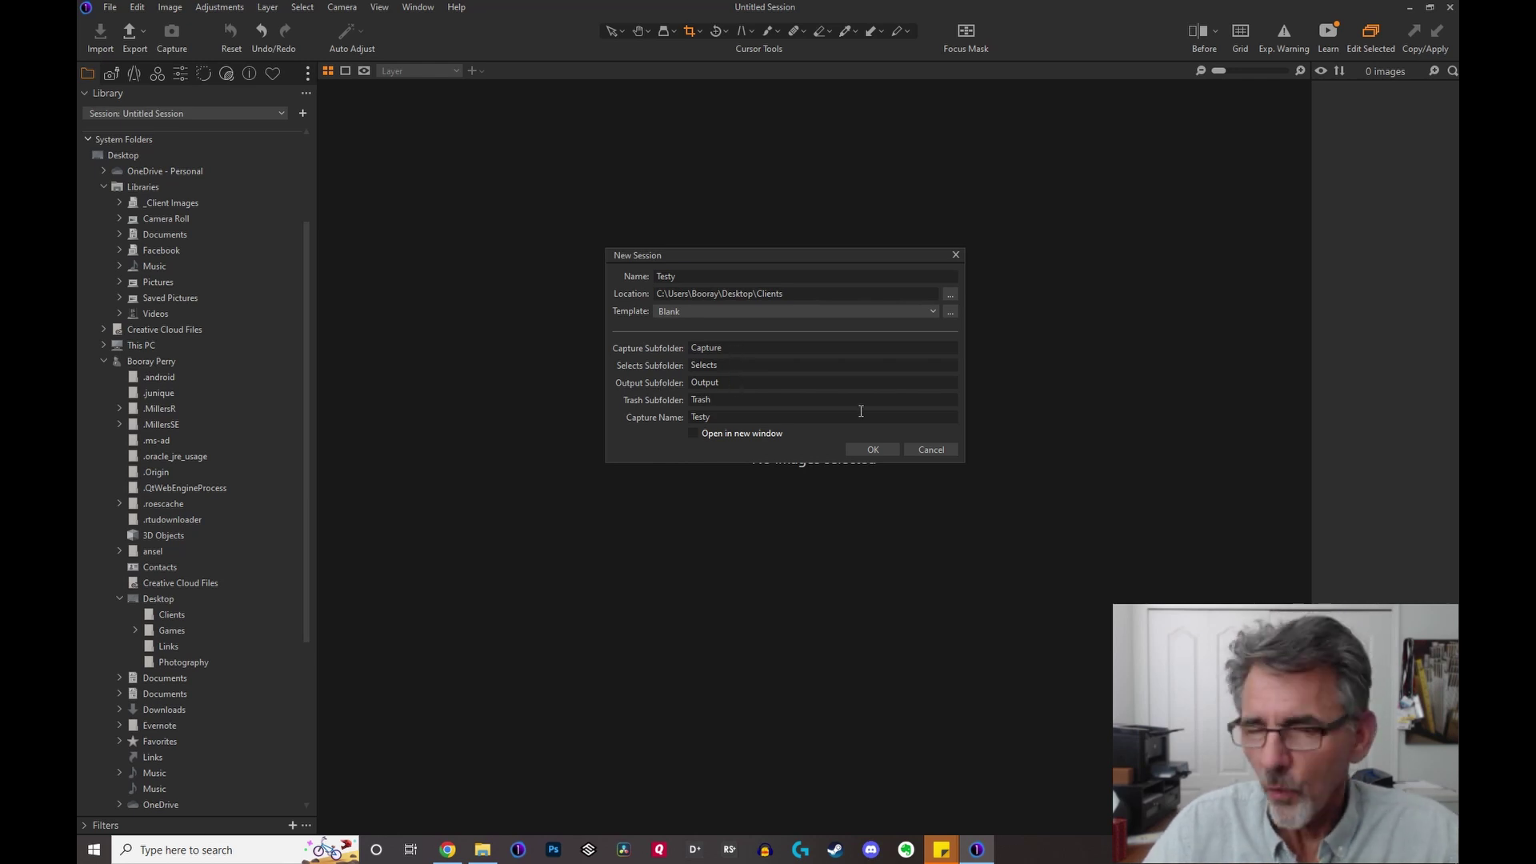
Create the Testy session and expand home > Desktop > Clients > Testy in the folder tree.
{"action": "left_click", "coordinate": [872, 451]}
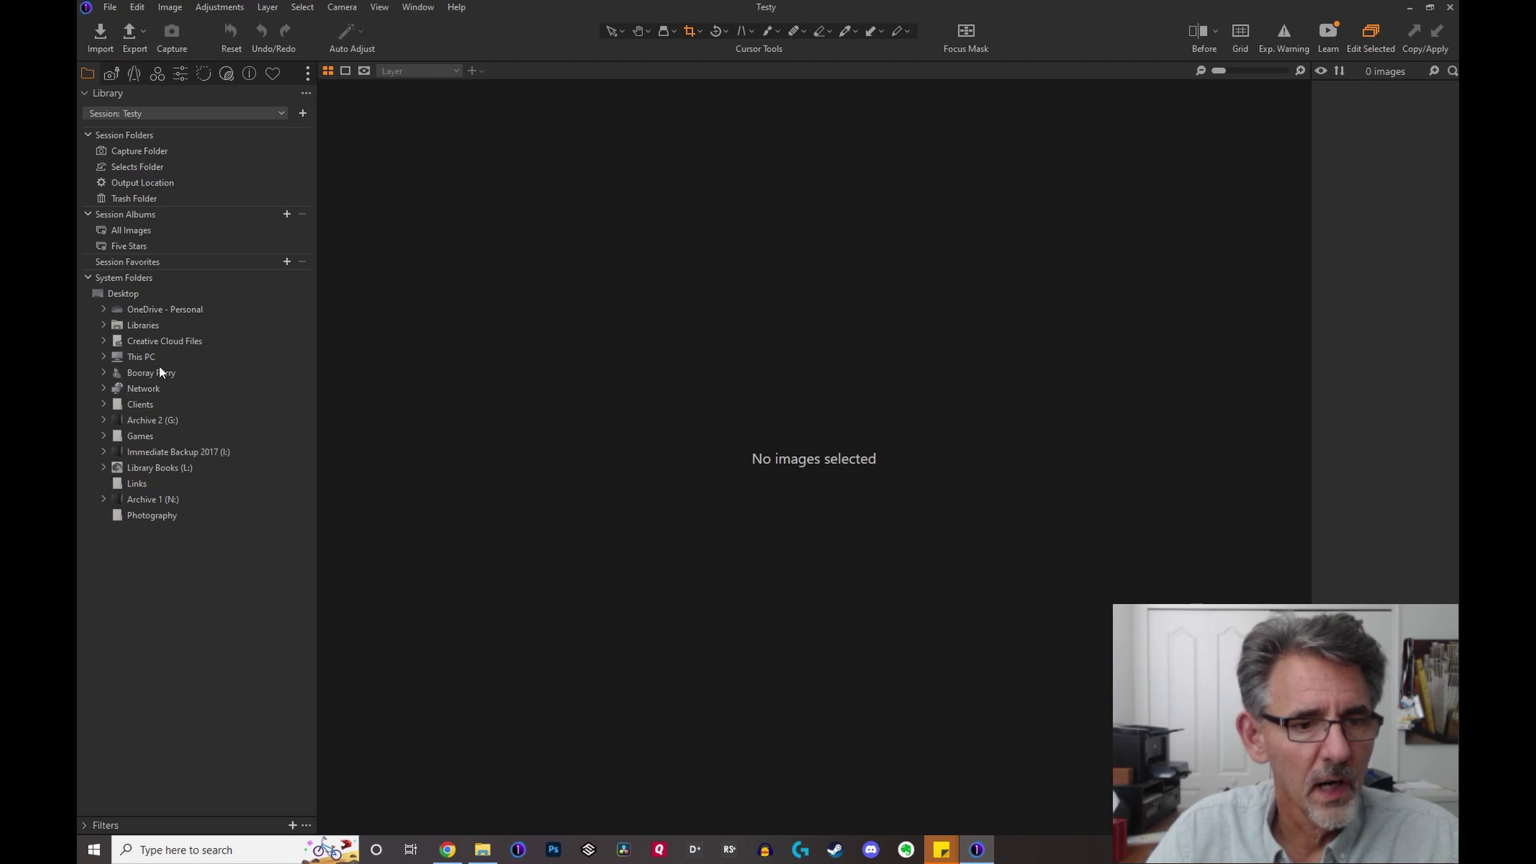
{"action": "left_click", "coordinate": [104, 374]}
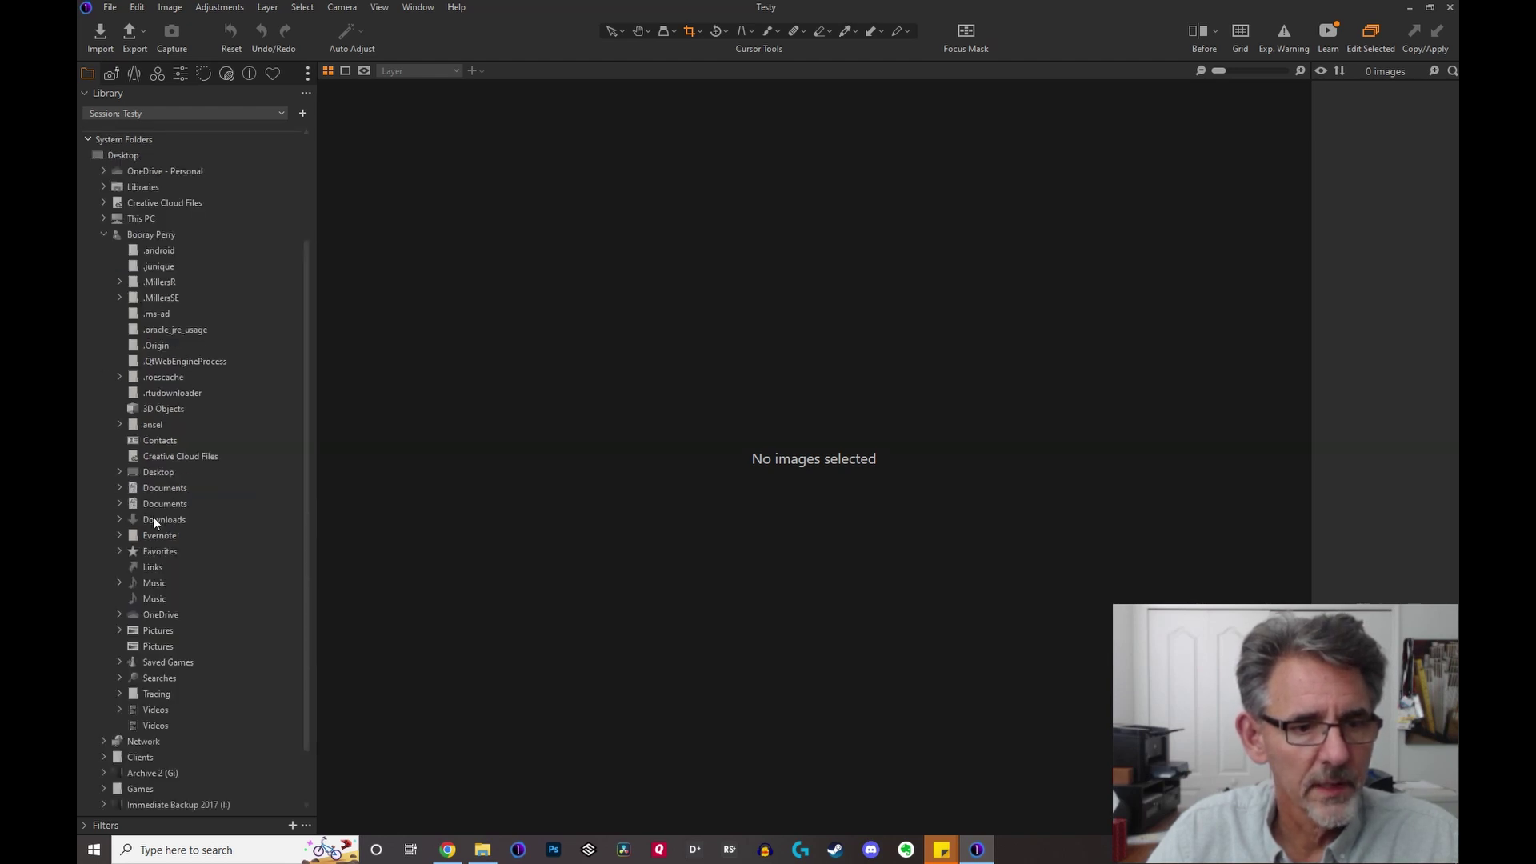
{"action": "left_click", "coordinate": [120, 472]}
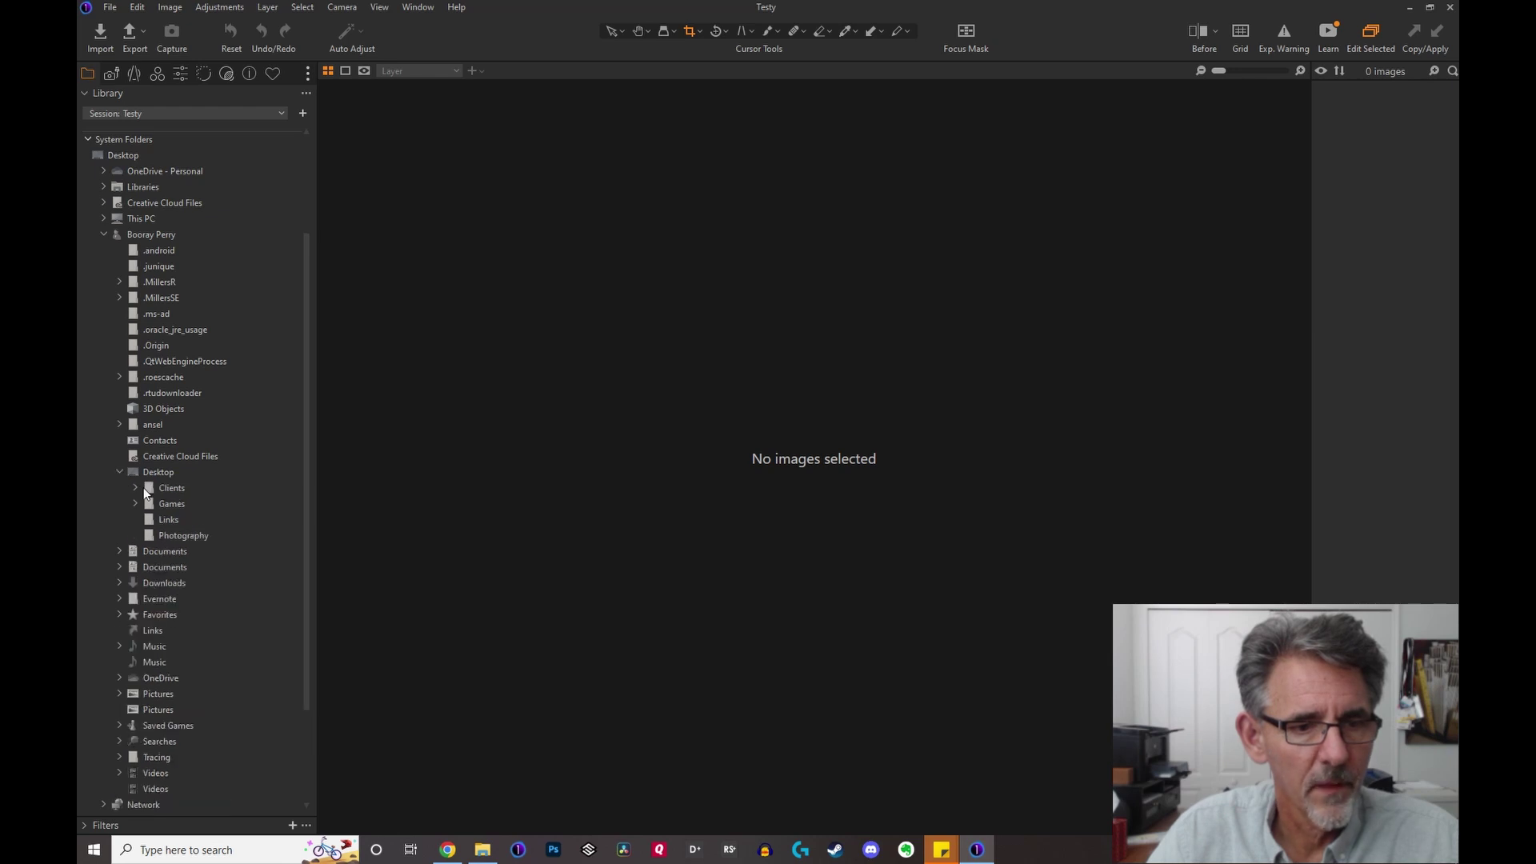
{"action": "left_click", "coordinate": [137, 487]}
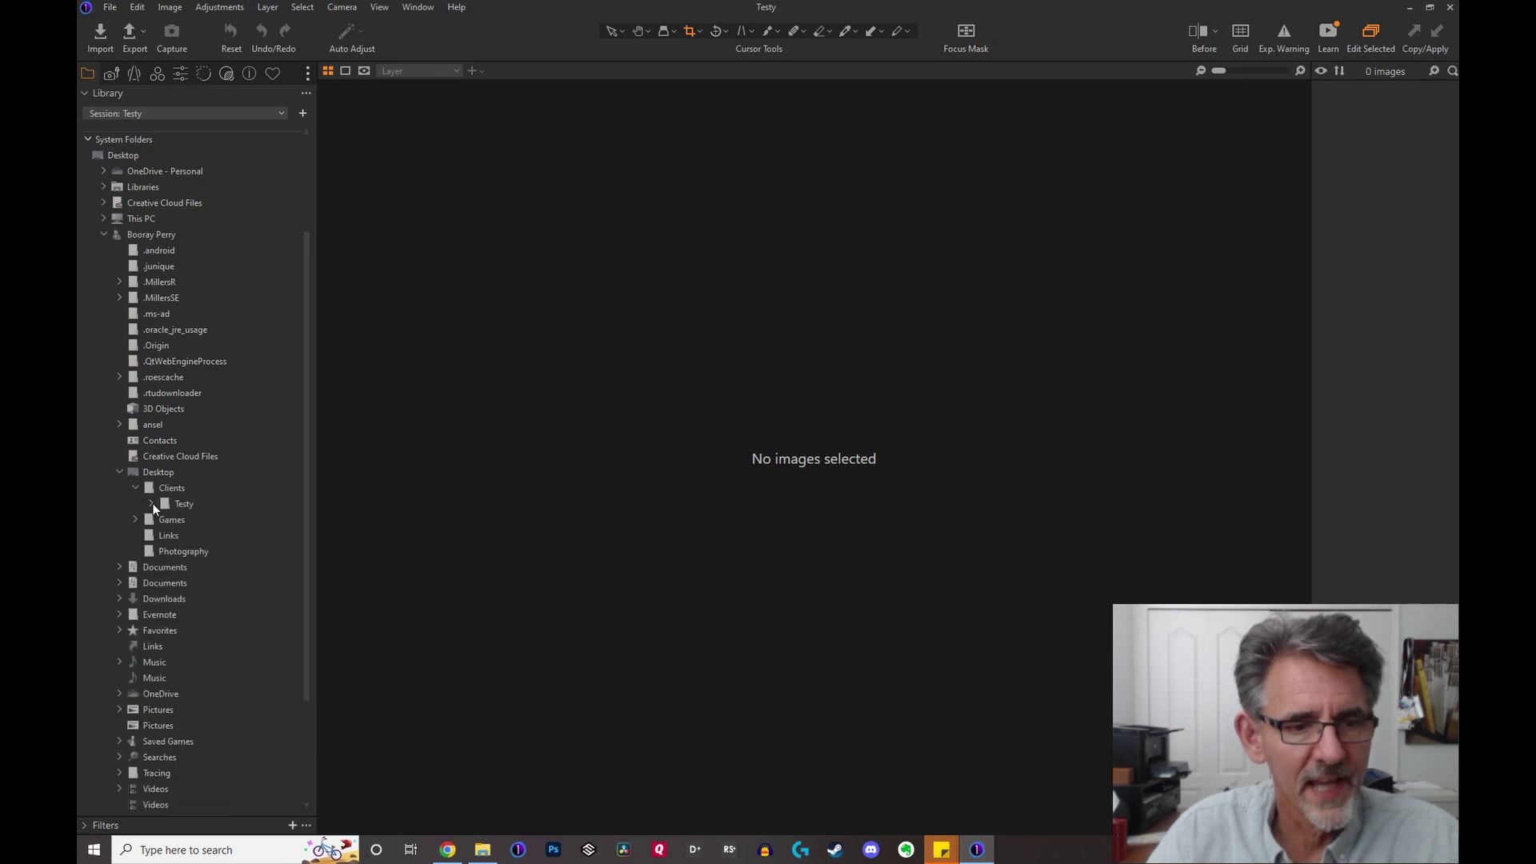
{"action": "left_click", "coordinate": [152, 502]}
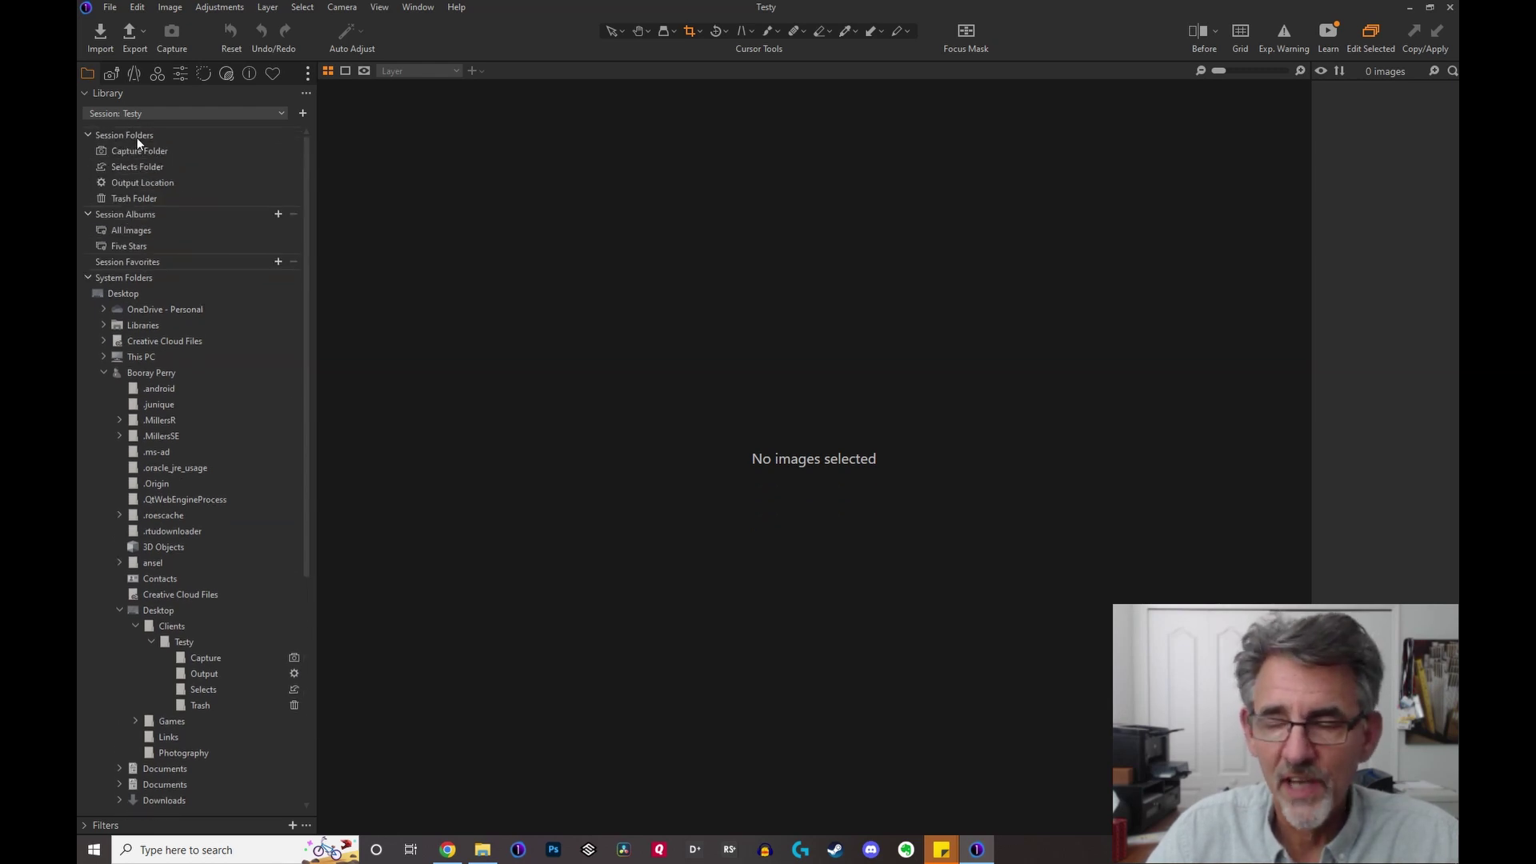
Inspect Testy's Capture, Output, Selects and Trash folders in the Library.
{"action": "mouse_move", "coordinate": [156, 151]}
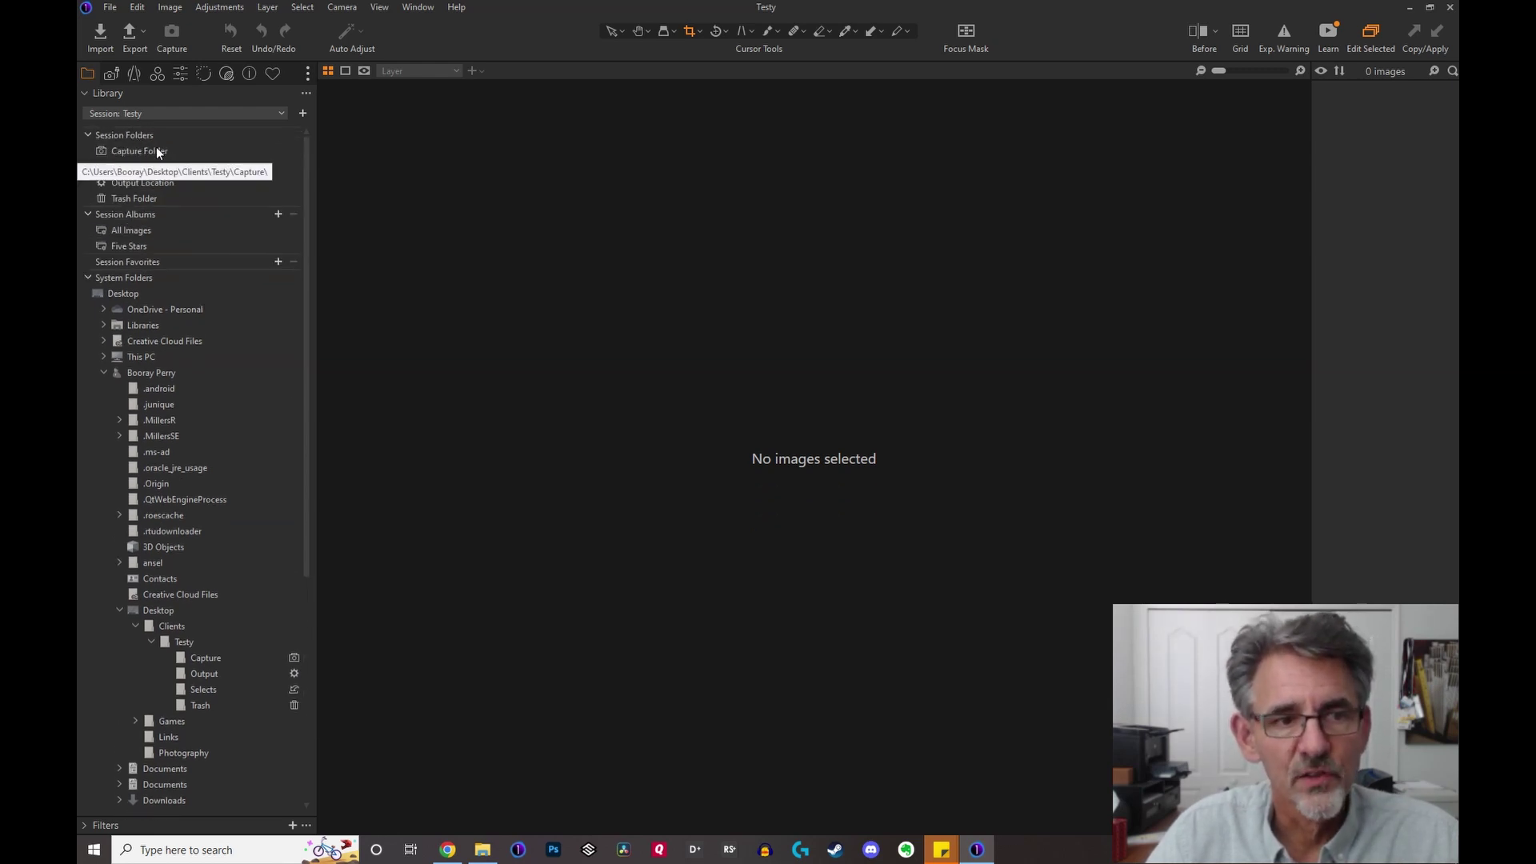
{"action": "mouse_move", "coordinate": [102, 200]}
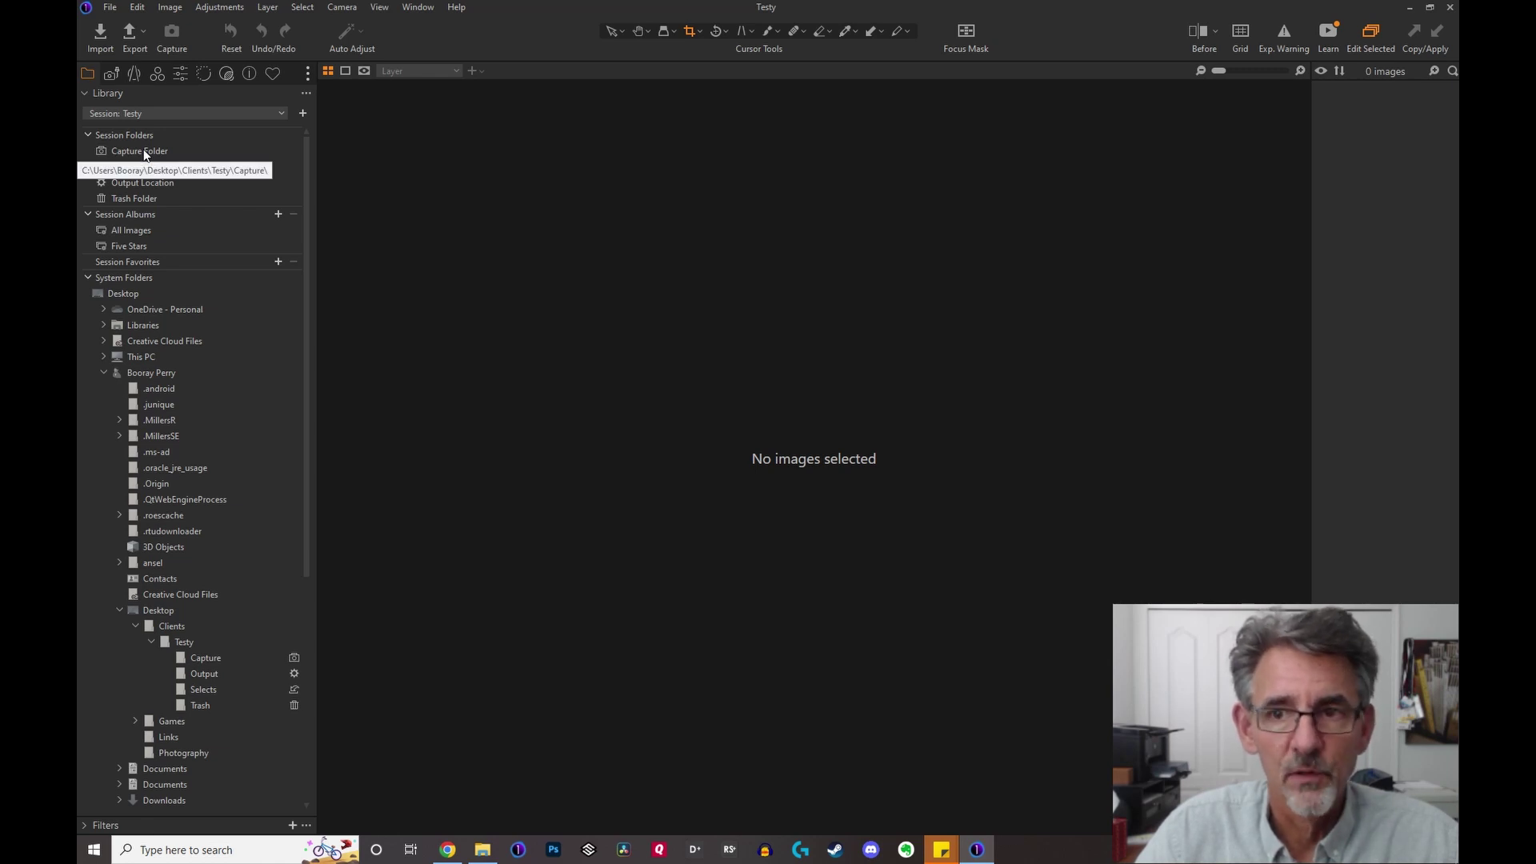
{"action": "scroll", "coordinate": [181, 368], "scroll_direction": "down", "scroll_amount": 5}
{"action": "scroll", "coordinate": [182, 357], "scroll_direction": "up", "scroll_amount": 4}
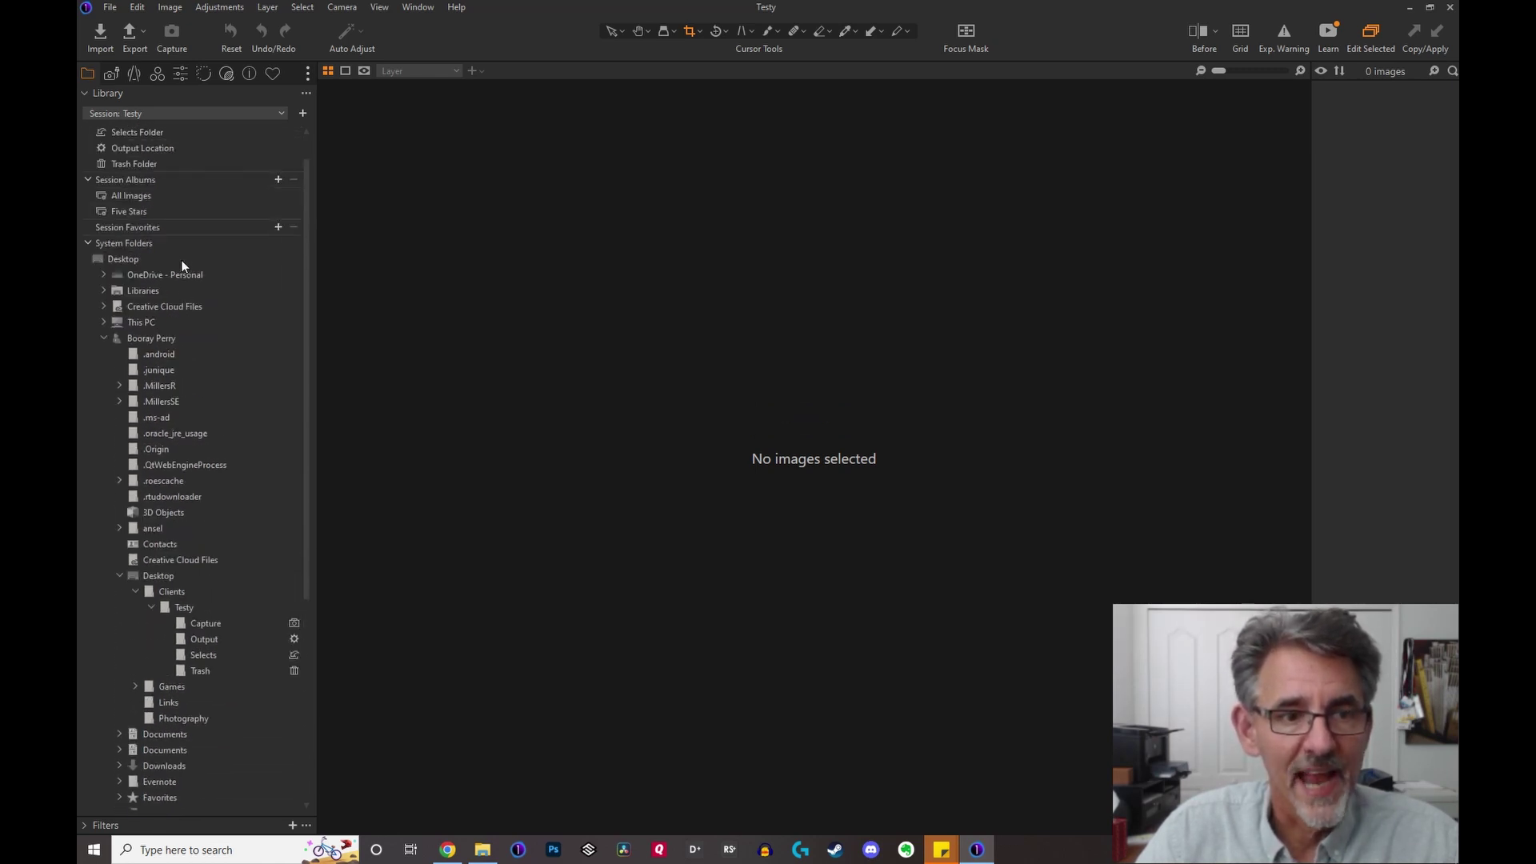
{"action": "scroll", "coordinate": [245, 376], "scroll_direction": "down", "scroll_amount": 5}
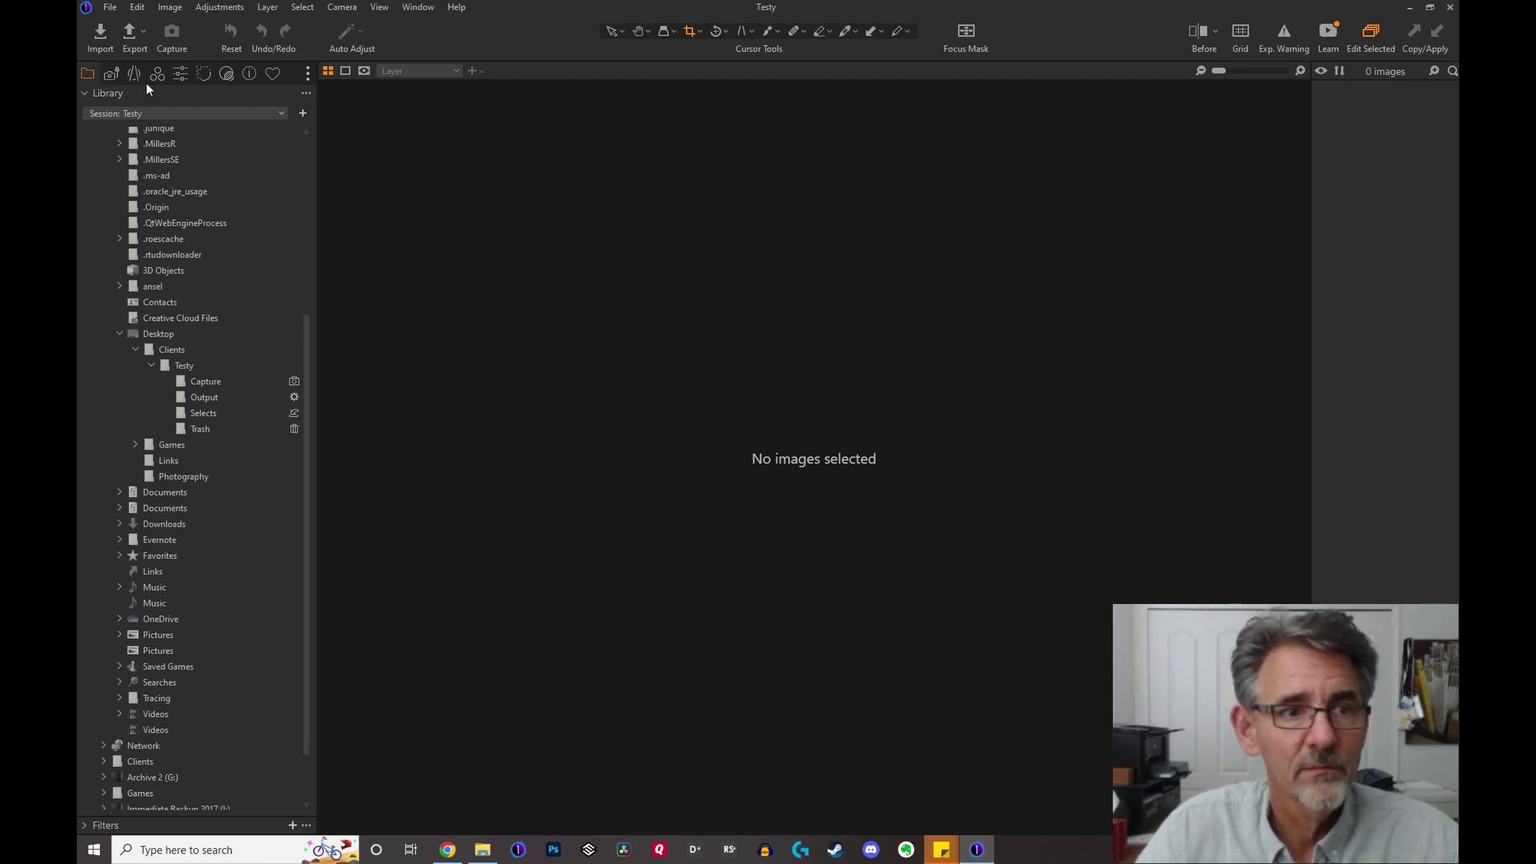
Start a new session named Testy 2 and rename its Capture subfolder to Capturerama.
{"action": "left_click", "coordinate": [112, 7]}
{"action": "left_click", "coordinate": [112, 8]}
{"action": "left_click", "coordinate": [112, 7]}
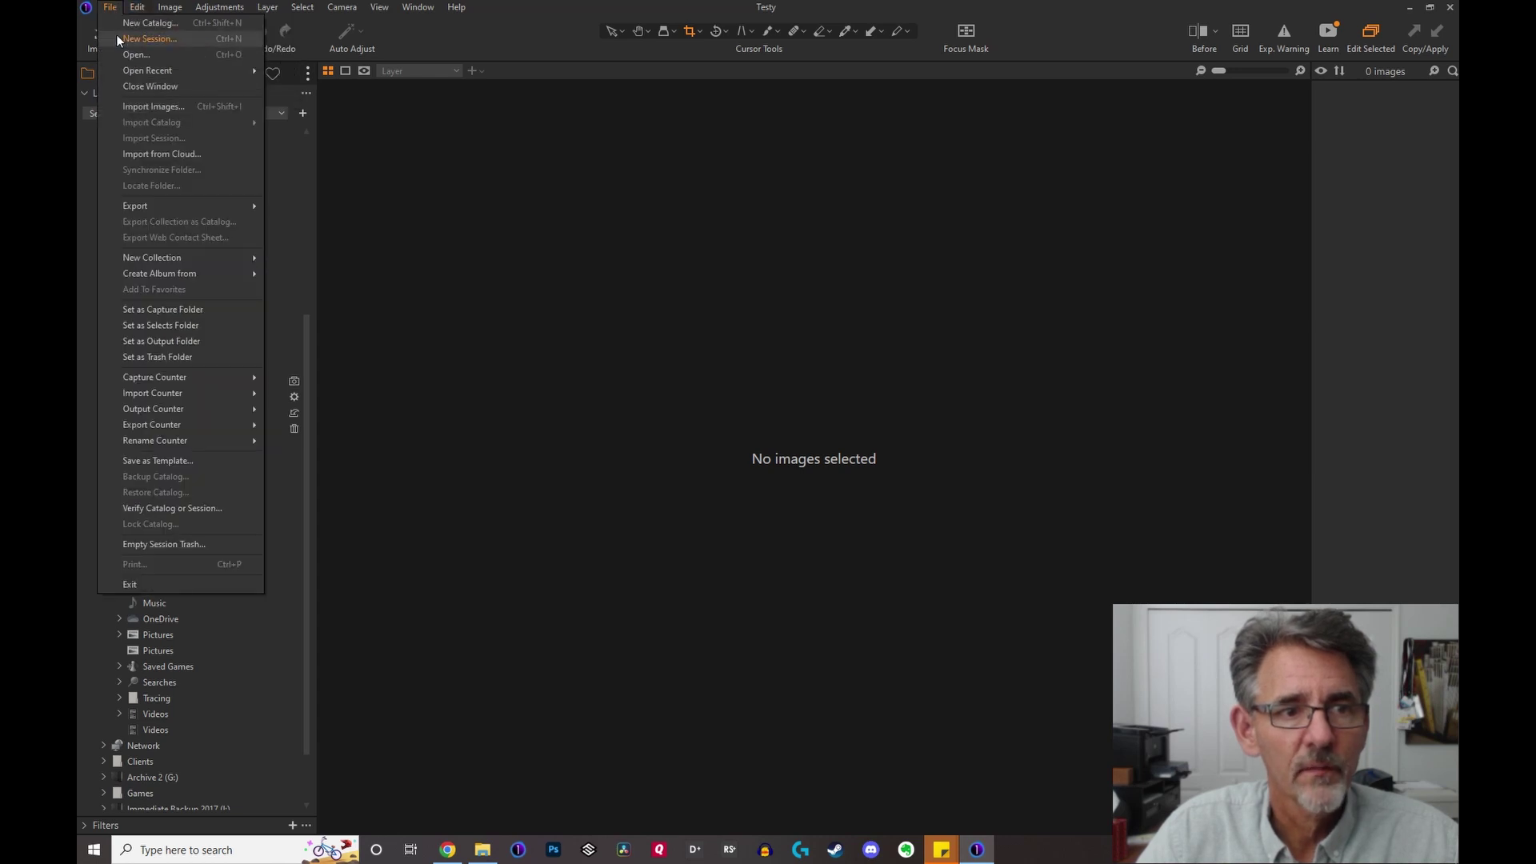
{"action": "left_click", "coordinate": [117, 36]}
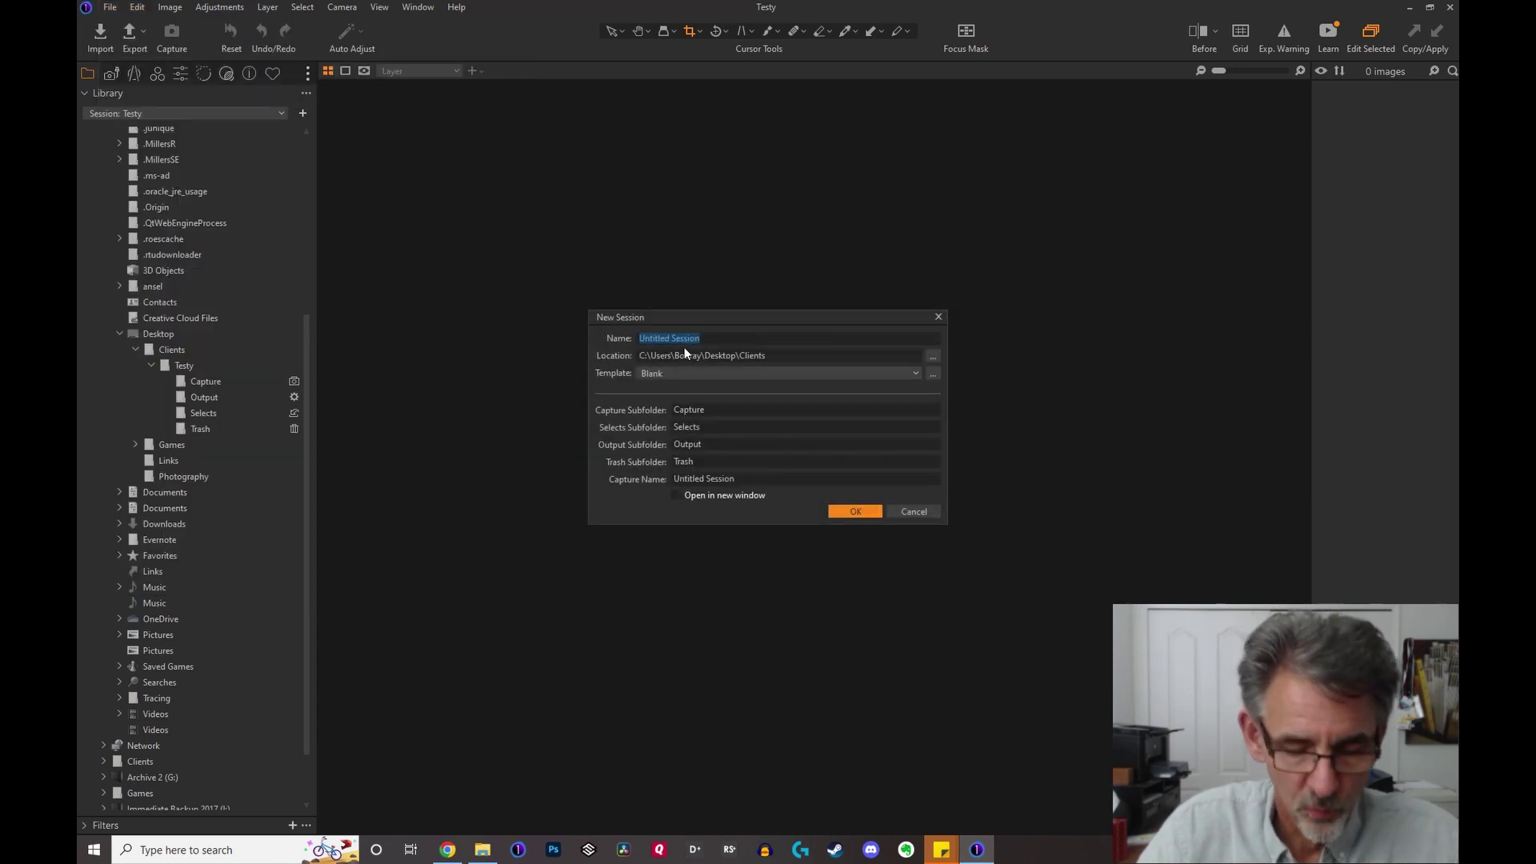
{"action": "type", "text": "Testy"}
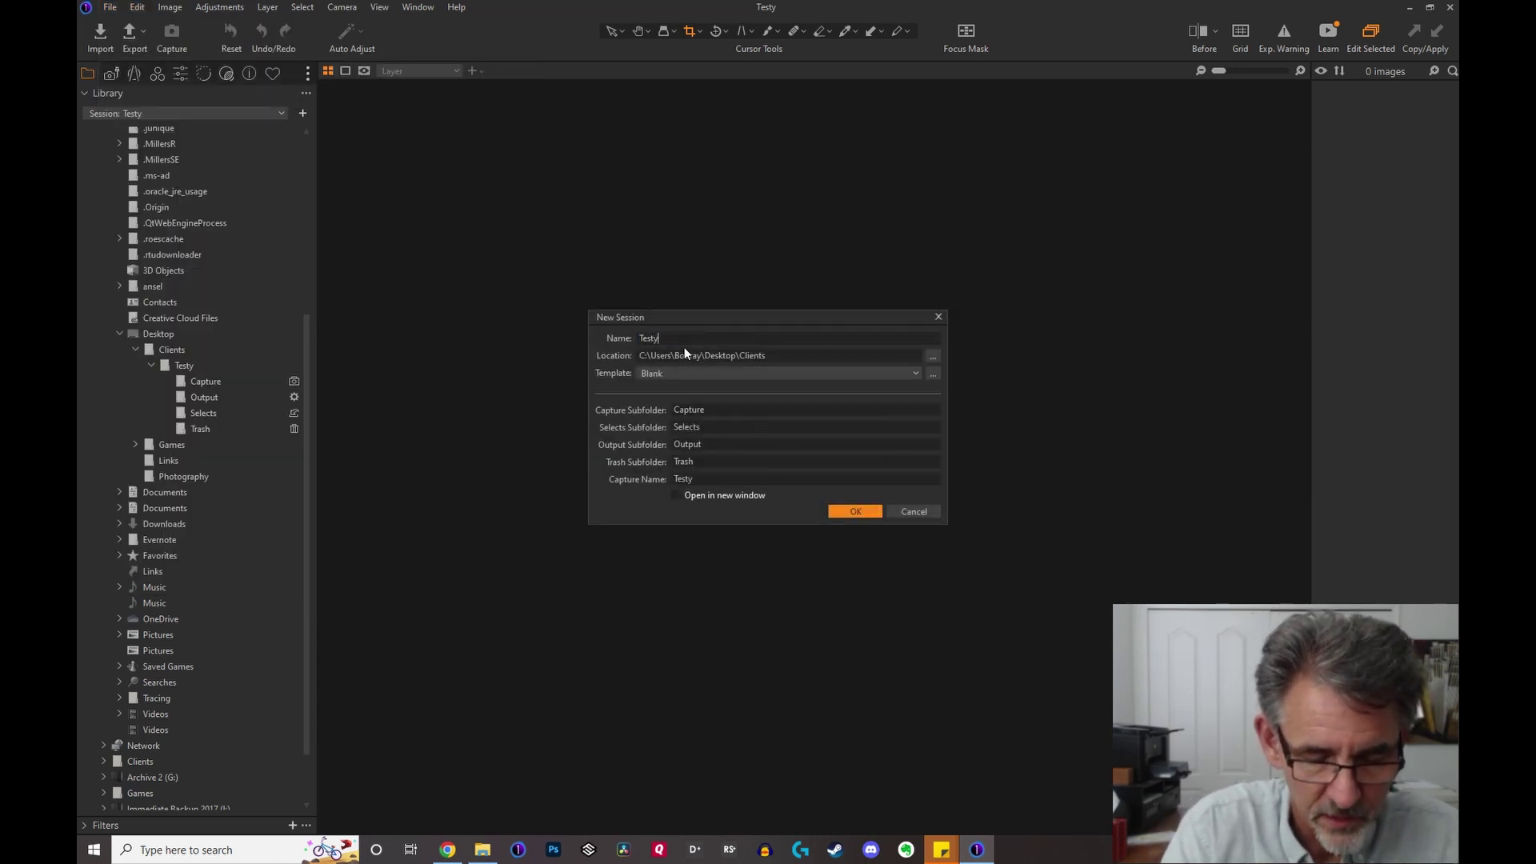
{"action": "type", "text": " 2"}
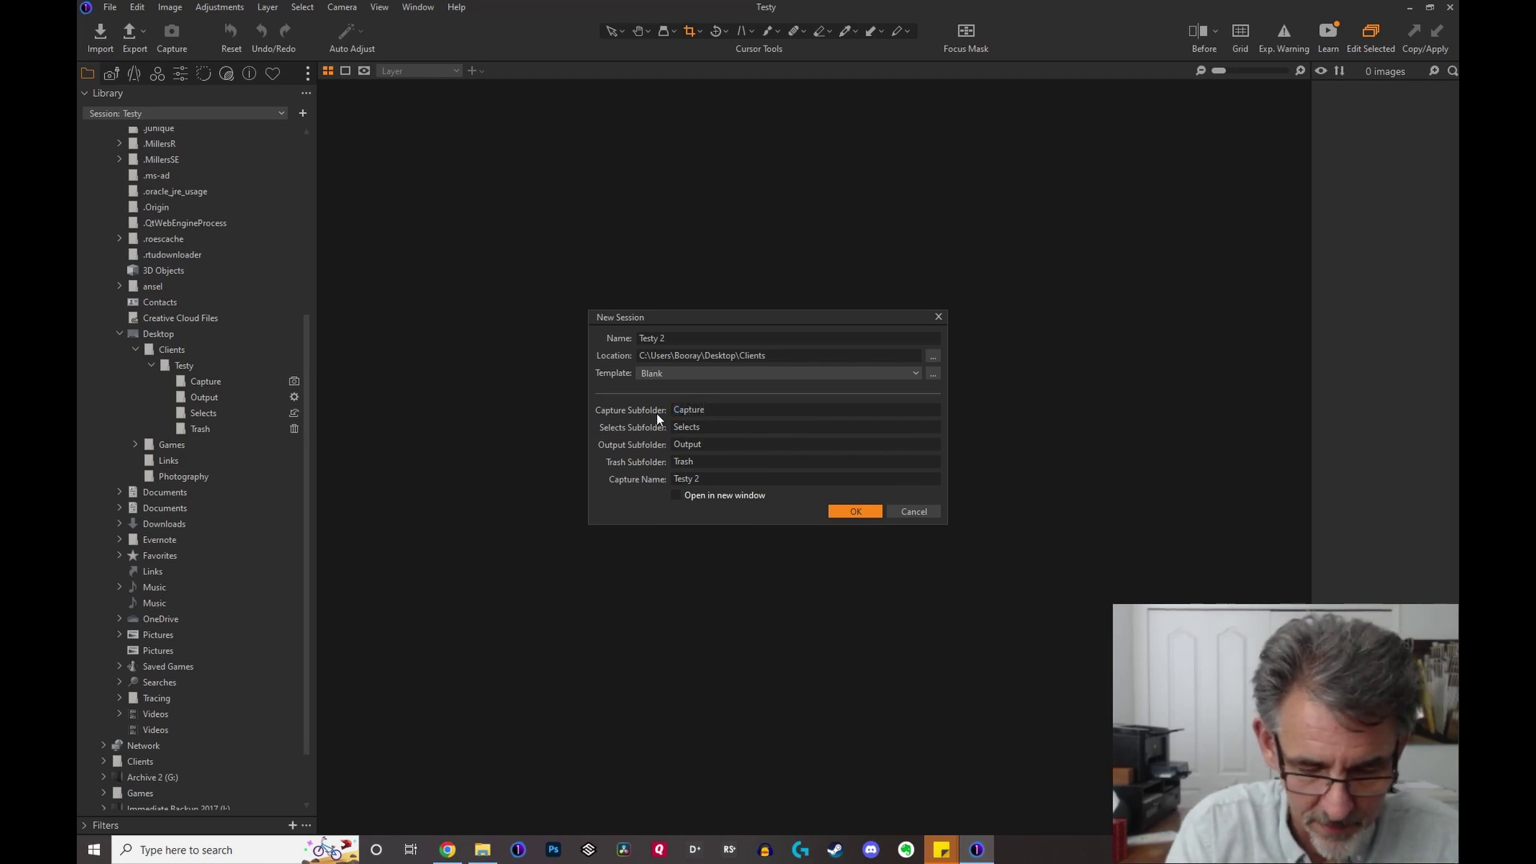
{"action": "type", "text": "rama"}
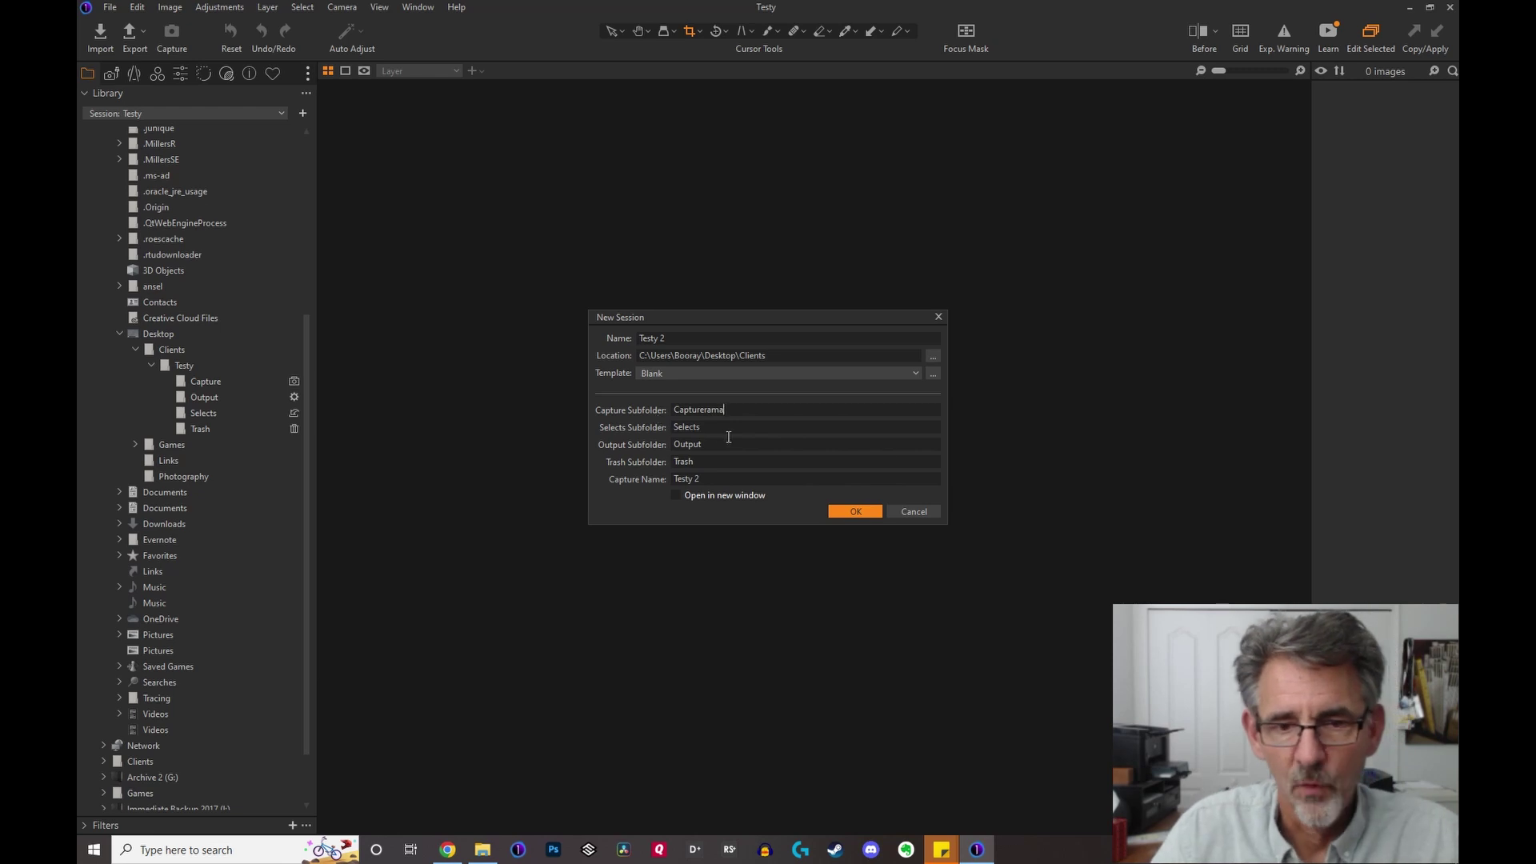
Rename the Selects subfolder to Selectme and the Output subfolder to Checkit.
{"action": "left_click_drag", "start_coordinate": [728, 437], "coordinate": [644, 432]}
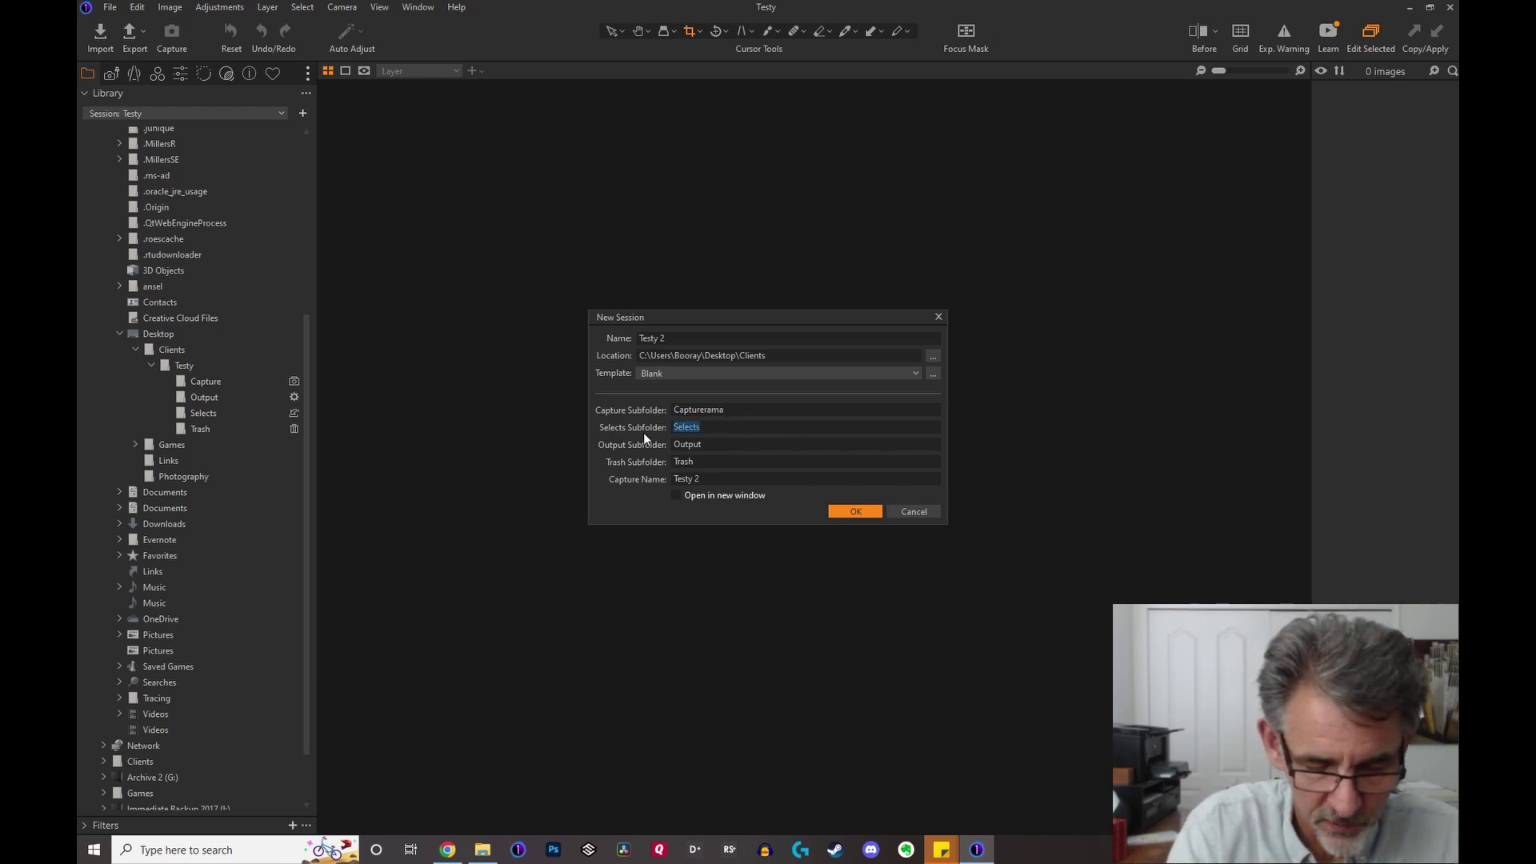
{"action": "type", "text": "Selectme"}
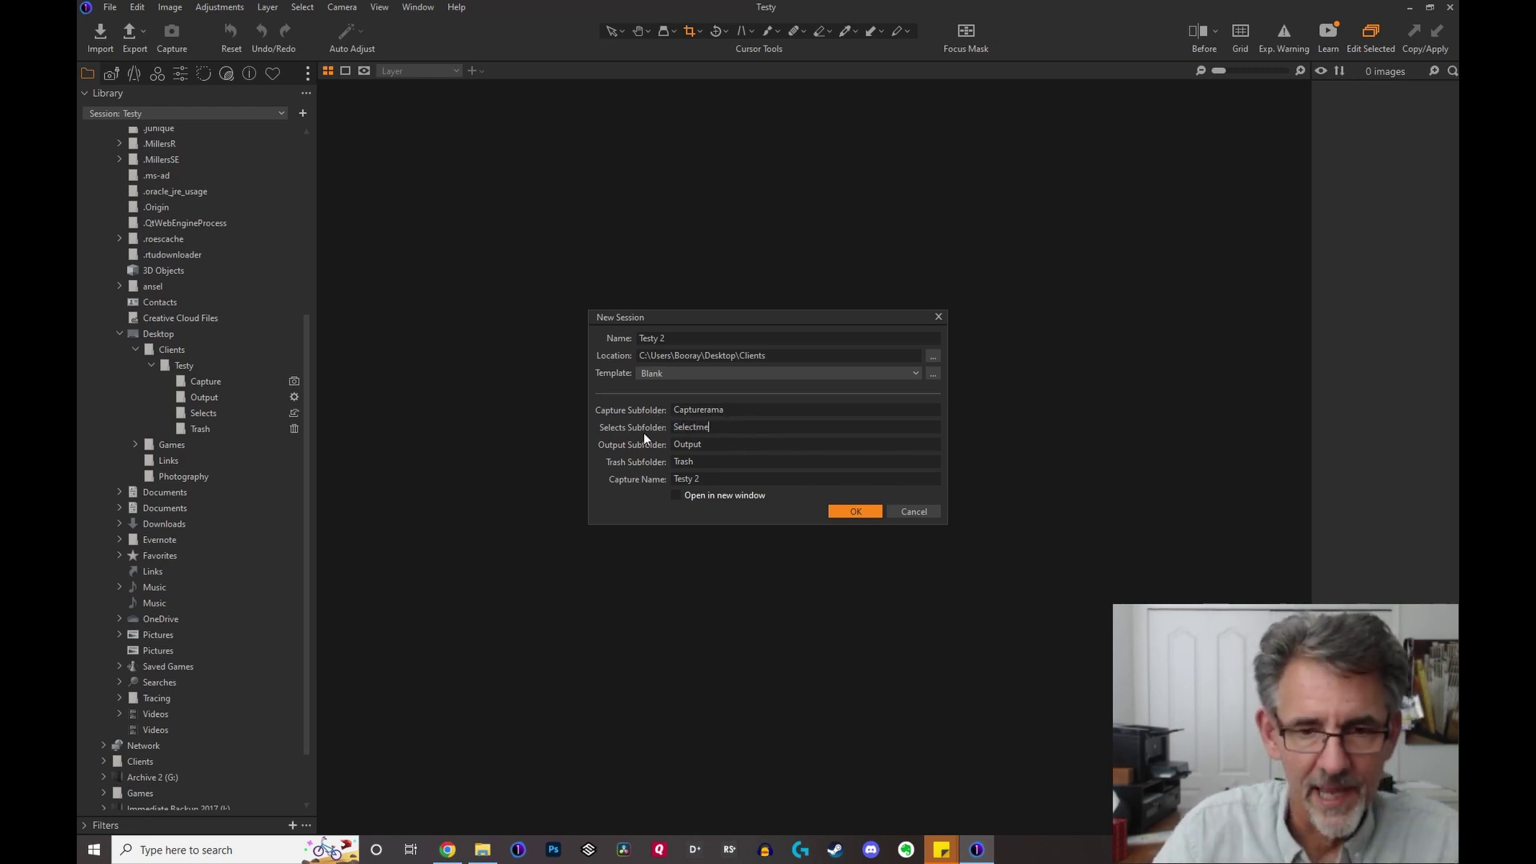
{"action": "left_click_drag", "start_coordinate": [731, 449], "coordinate": [667, 454]}
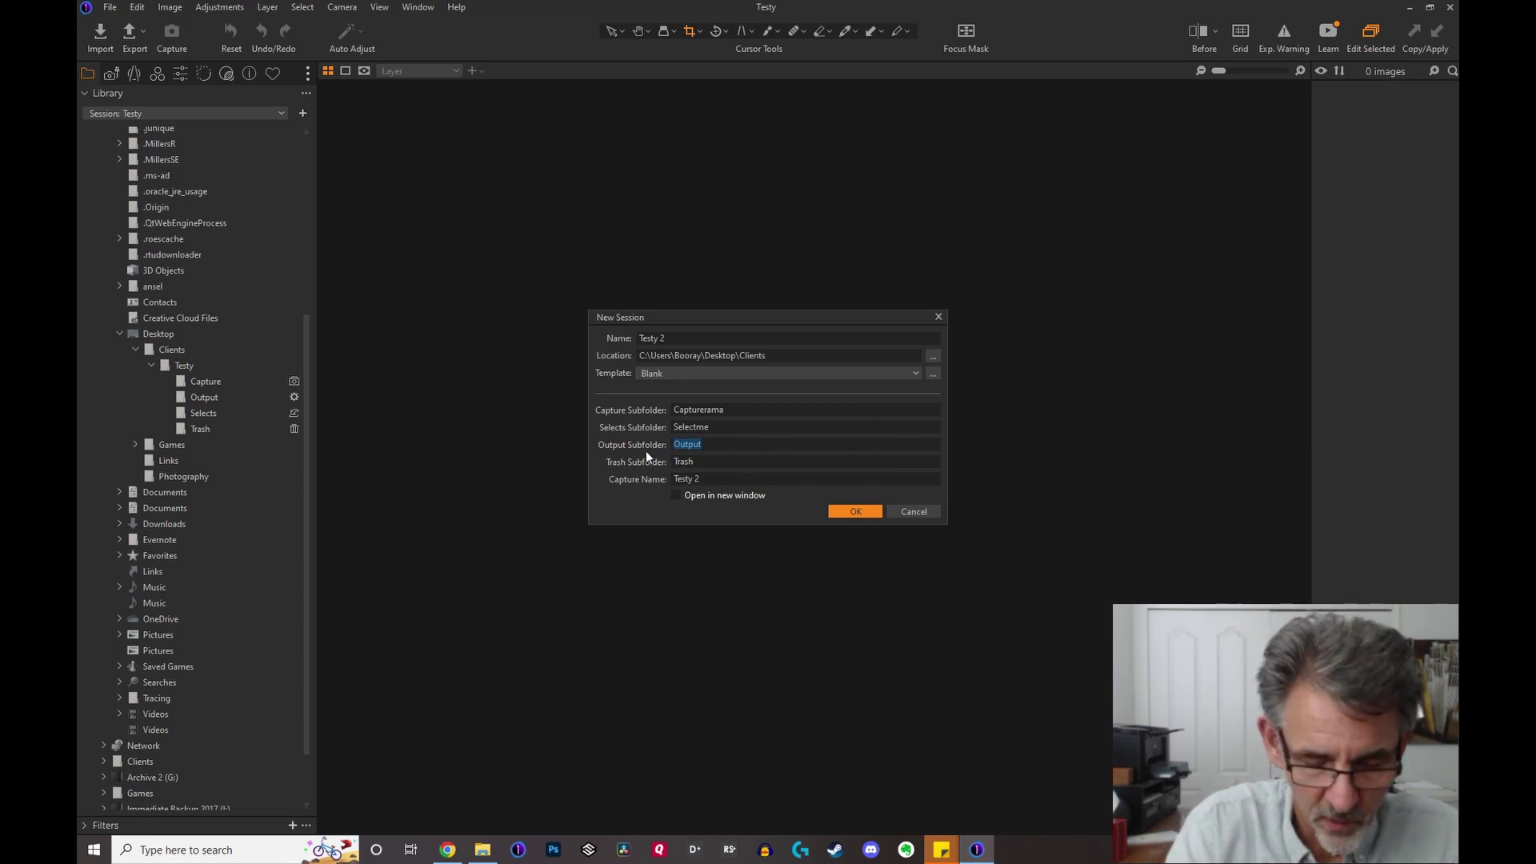
{"action": "type", "text": "Check"}
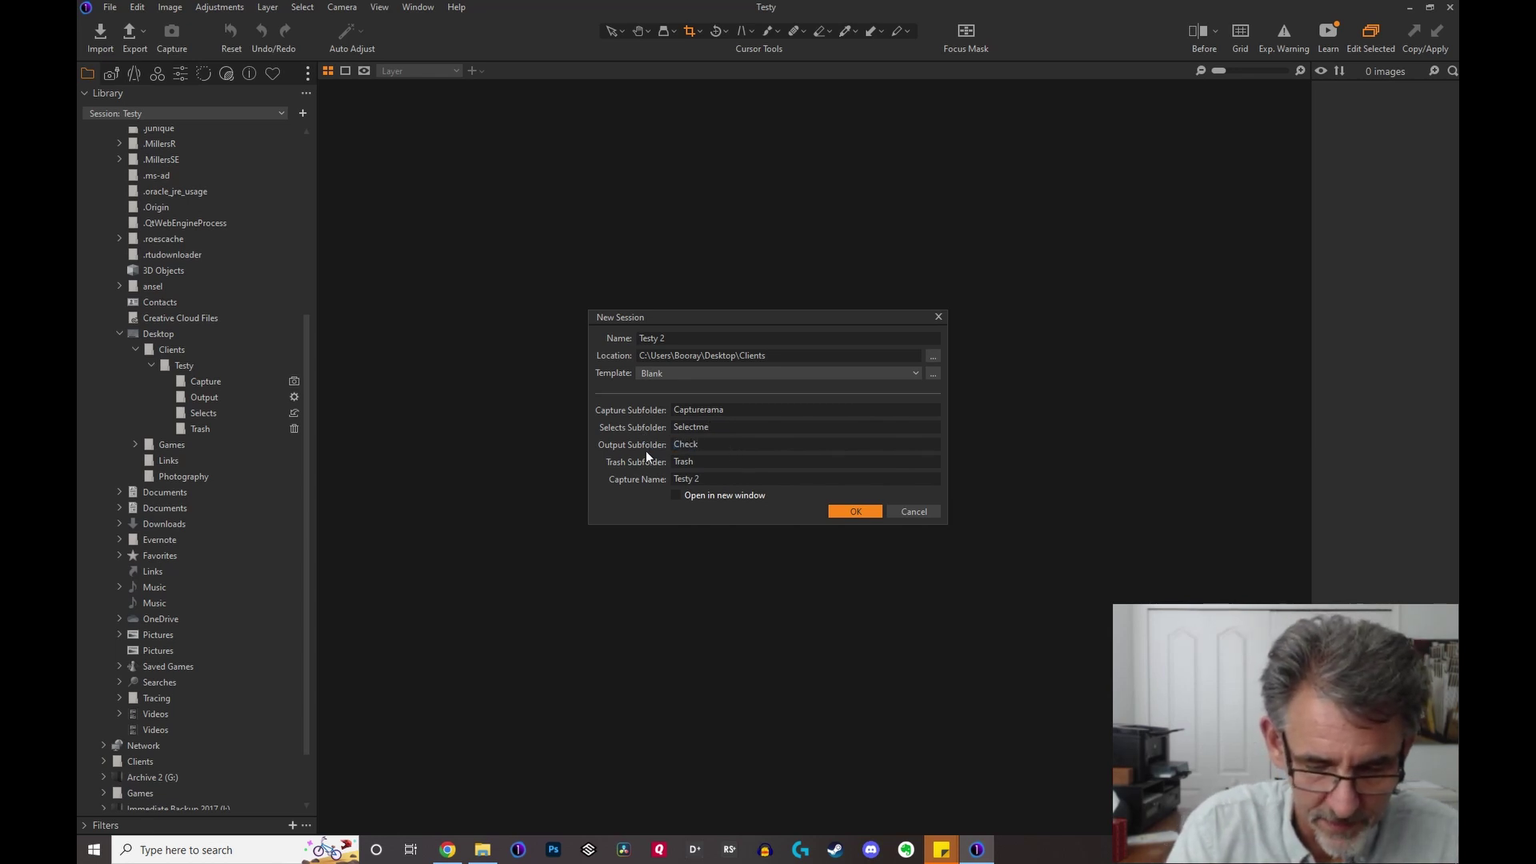
{"action": "type", "text": "it"}
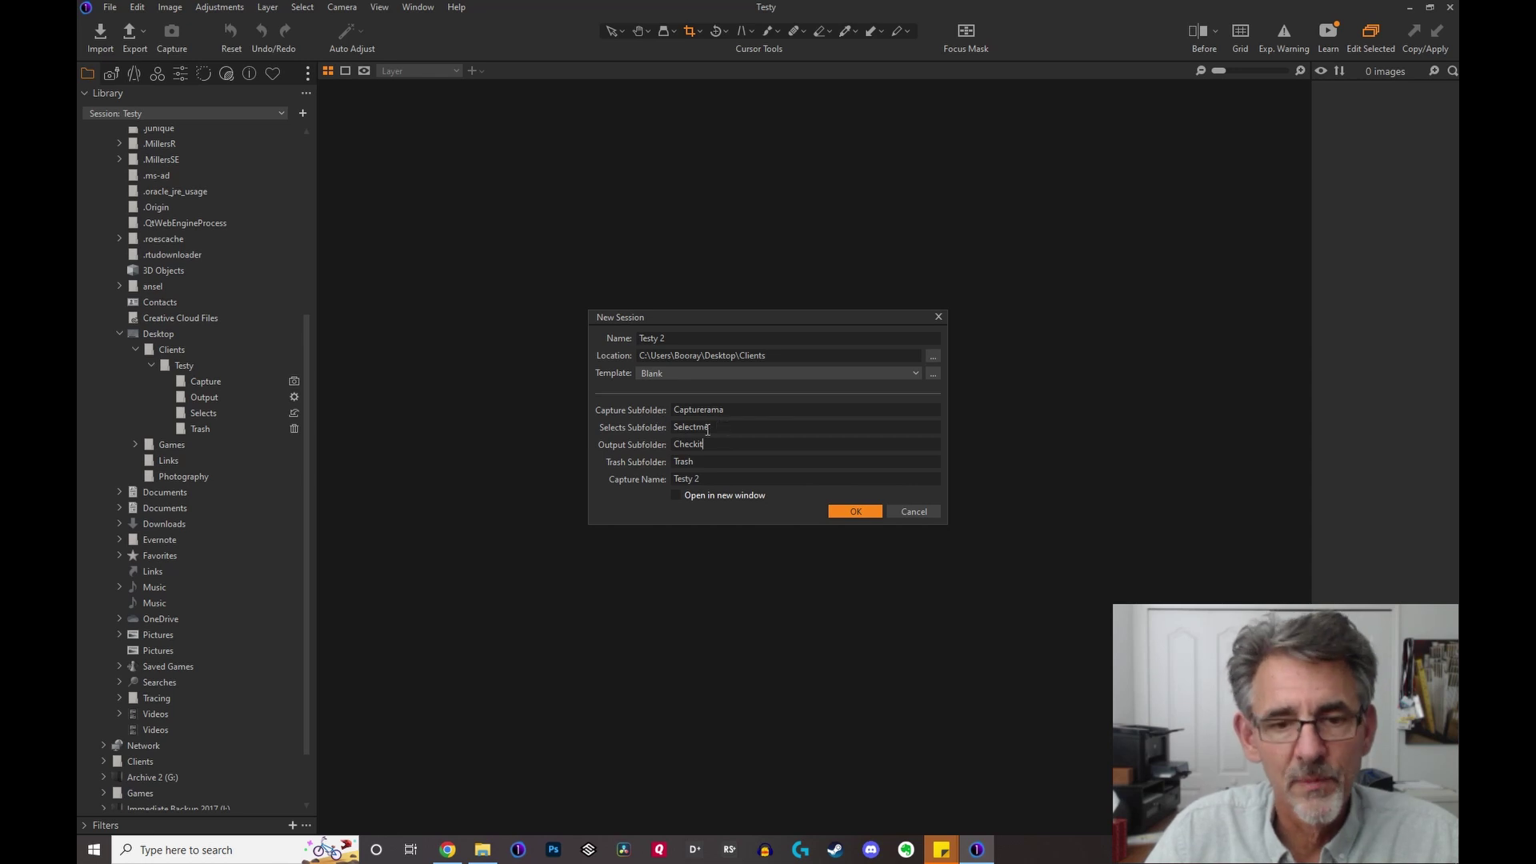
Create Testy 2 and expand home > Desktop > Clients > Testy 2 in the folder tree.
{"action": "left_click", "coordinate": [853, 509]}
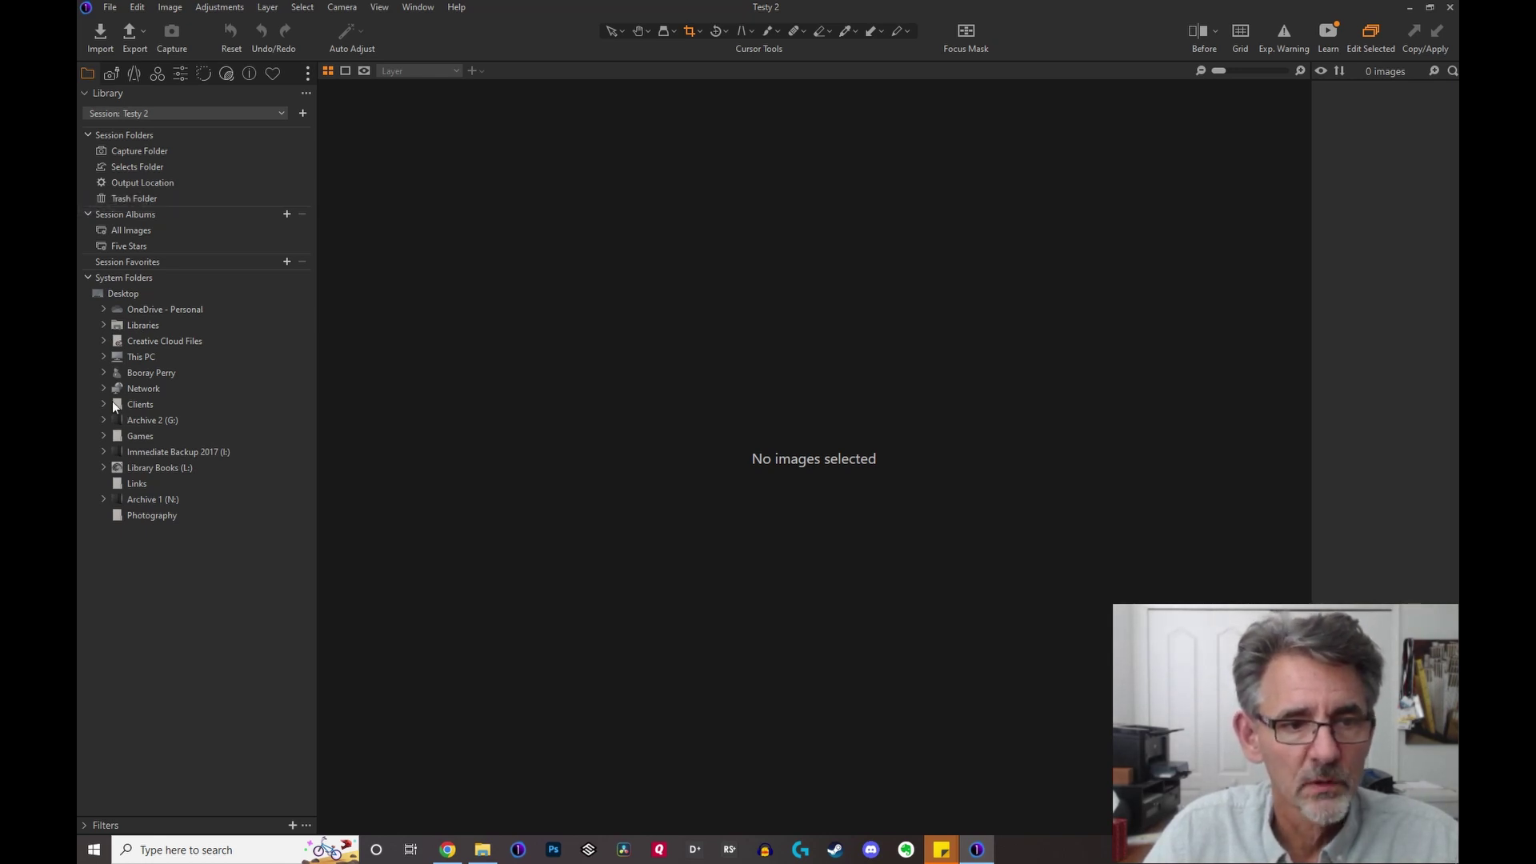
{"action": "left_click", "coordinate": [105, 373]}
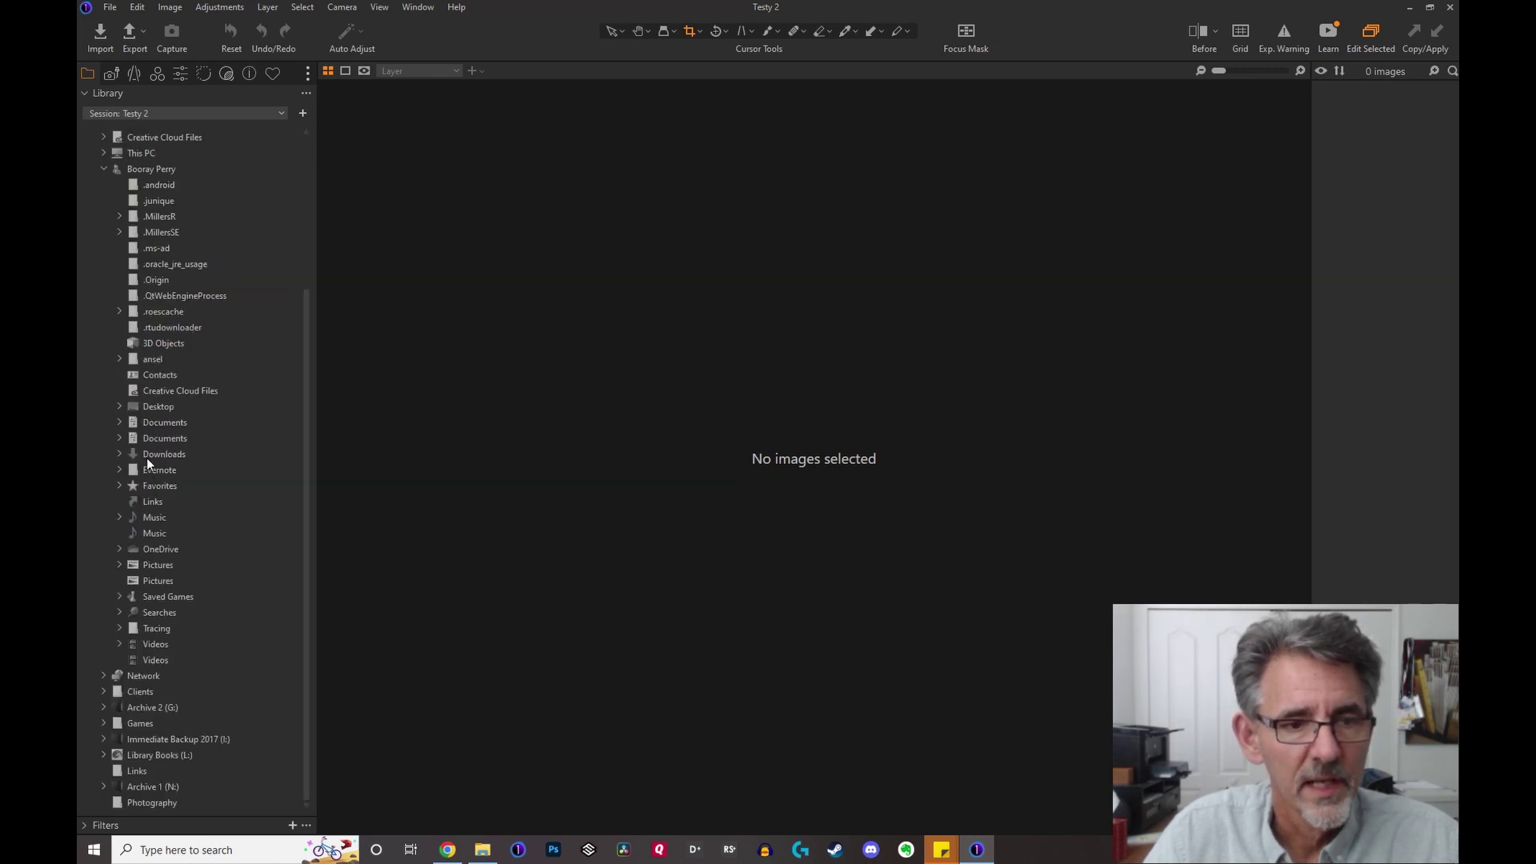
{"action": "left_click", "coordinate": [120, 406]}
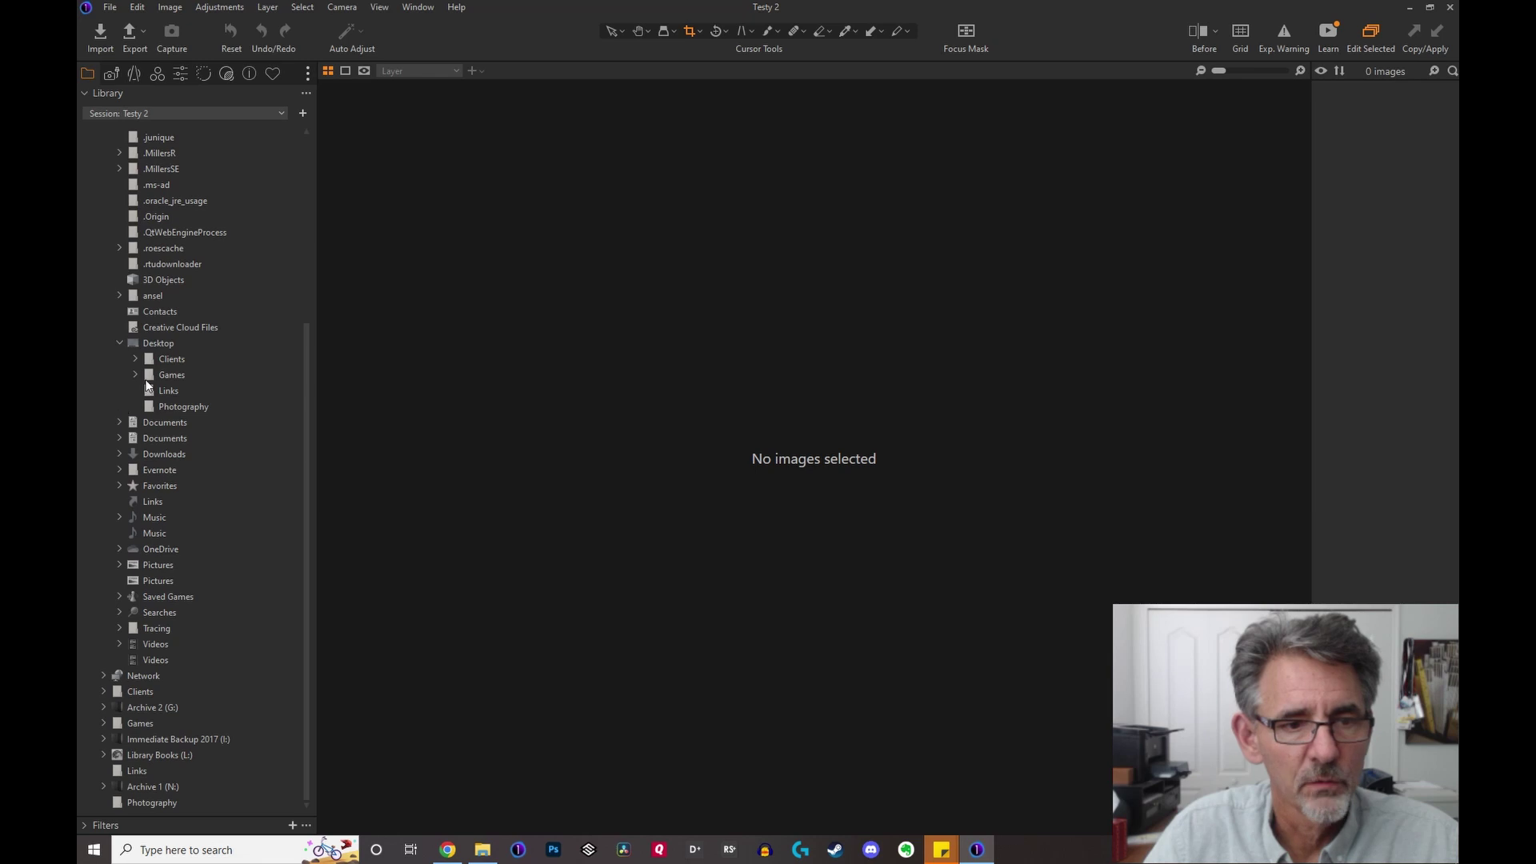
{"action": "left_click", "coordinate": [136, 359]}
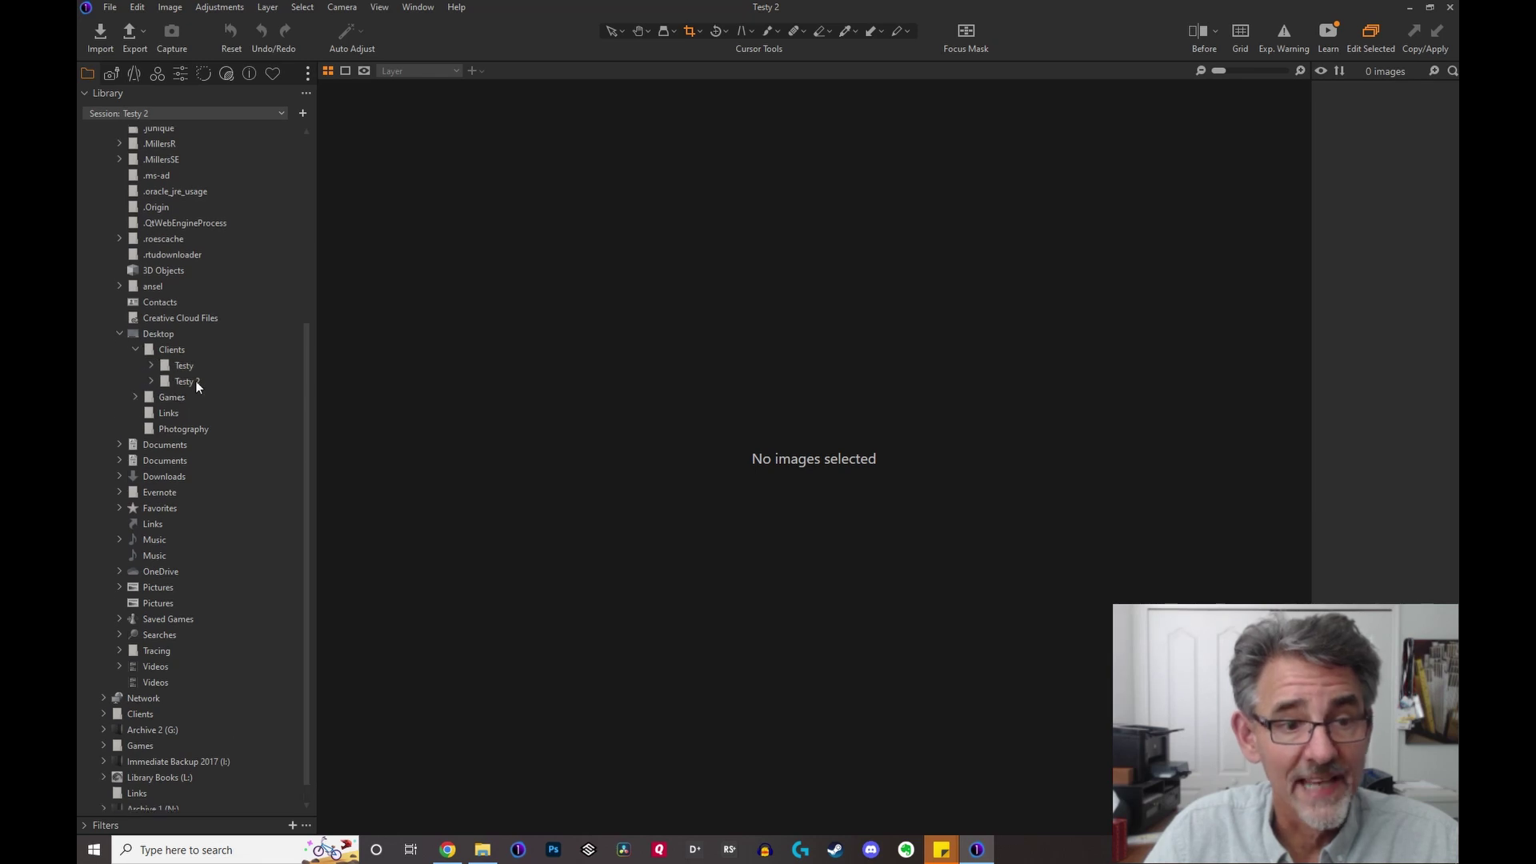
{"action": "left_click", "coordinate": [152, 382]}
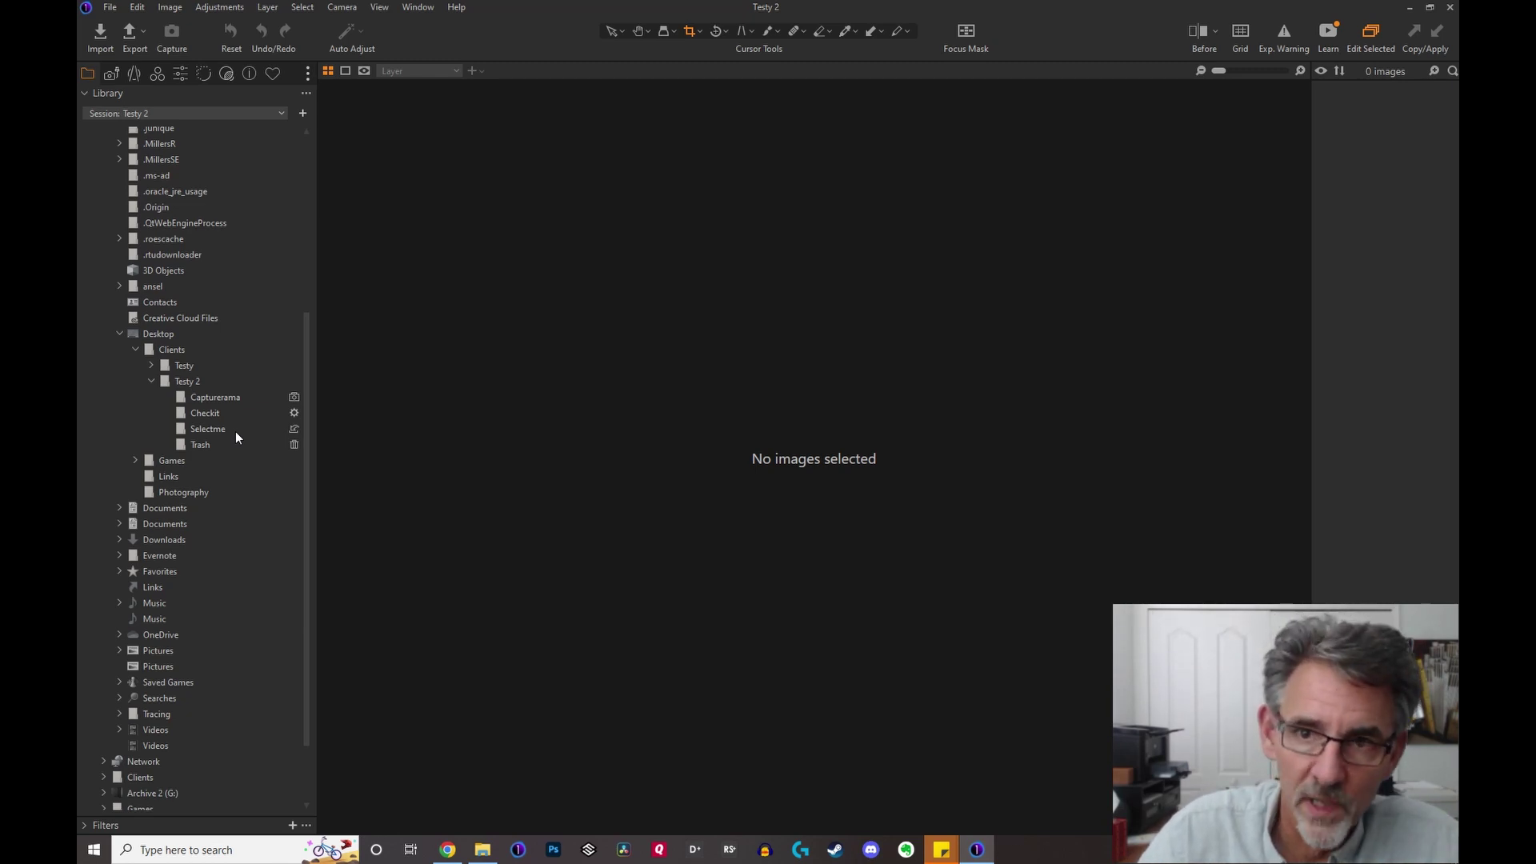
Check the paths of the Capturerama, Checkit, Selectme and Trash session folders.
{"action": "scroll", "coordinate": [235, 430], "scroll_direction": "up", "scroll_amount": 5}
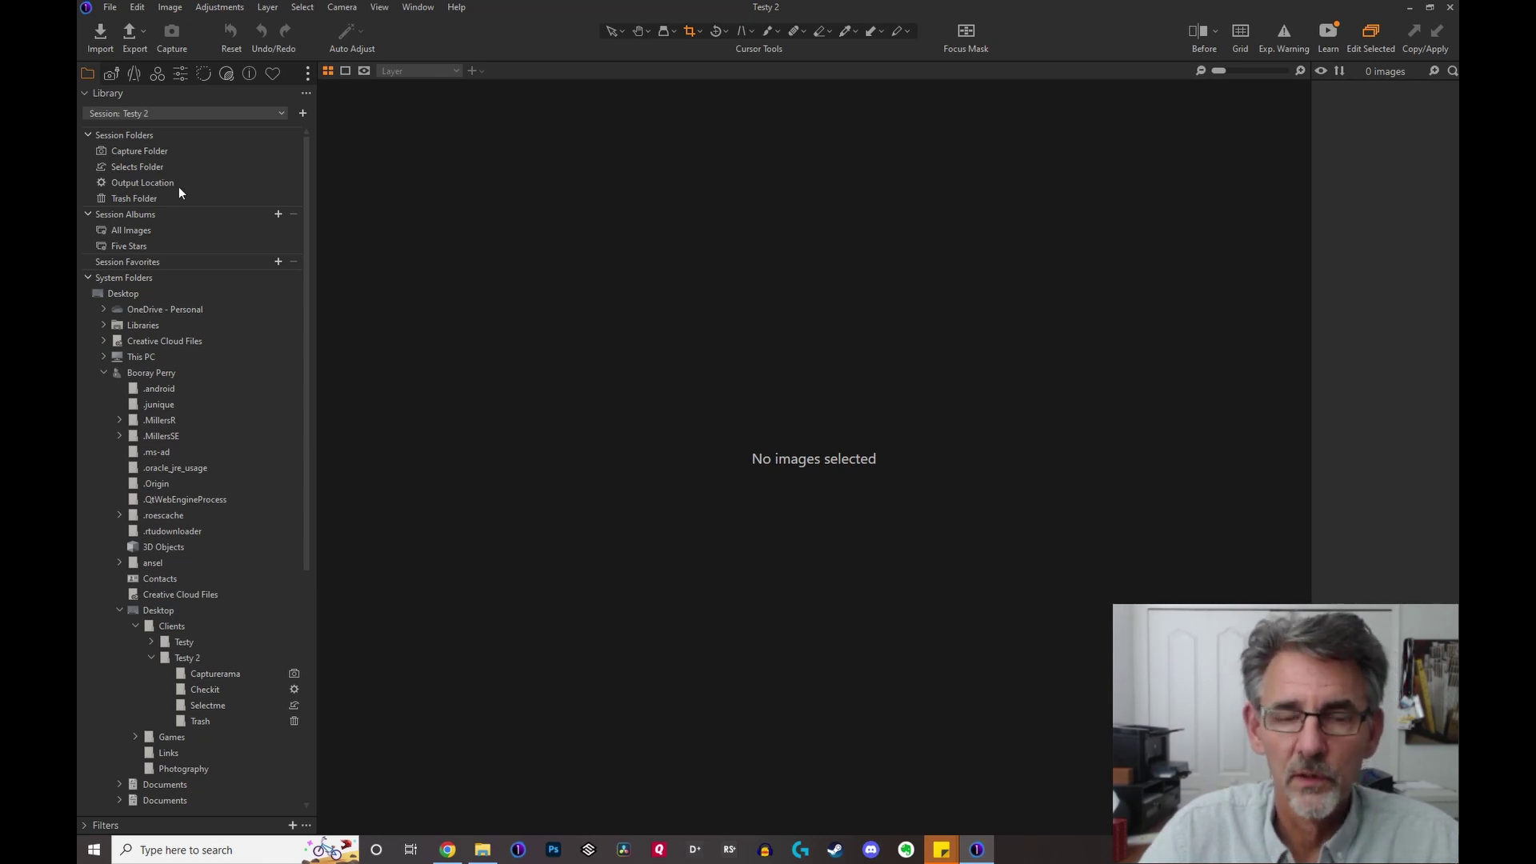
{"action": "mouse_move", "coordinate": [169, 184]}
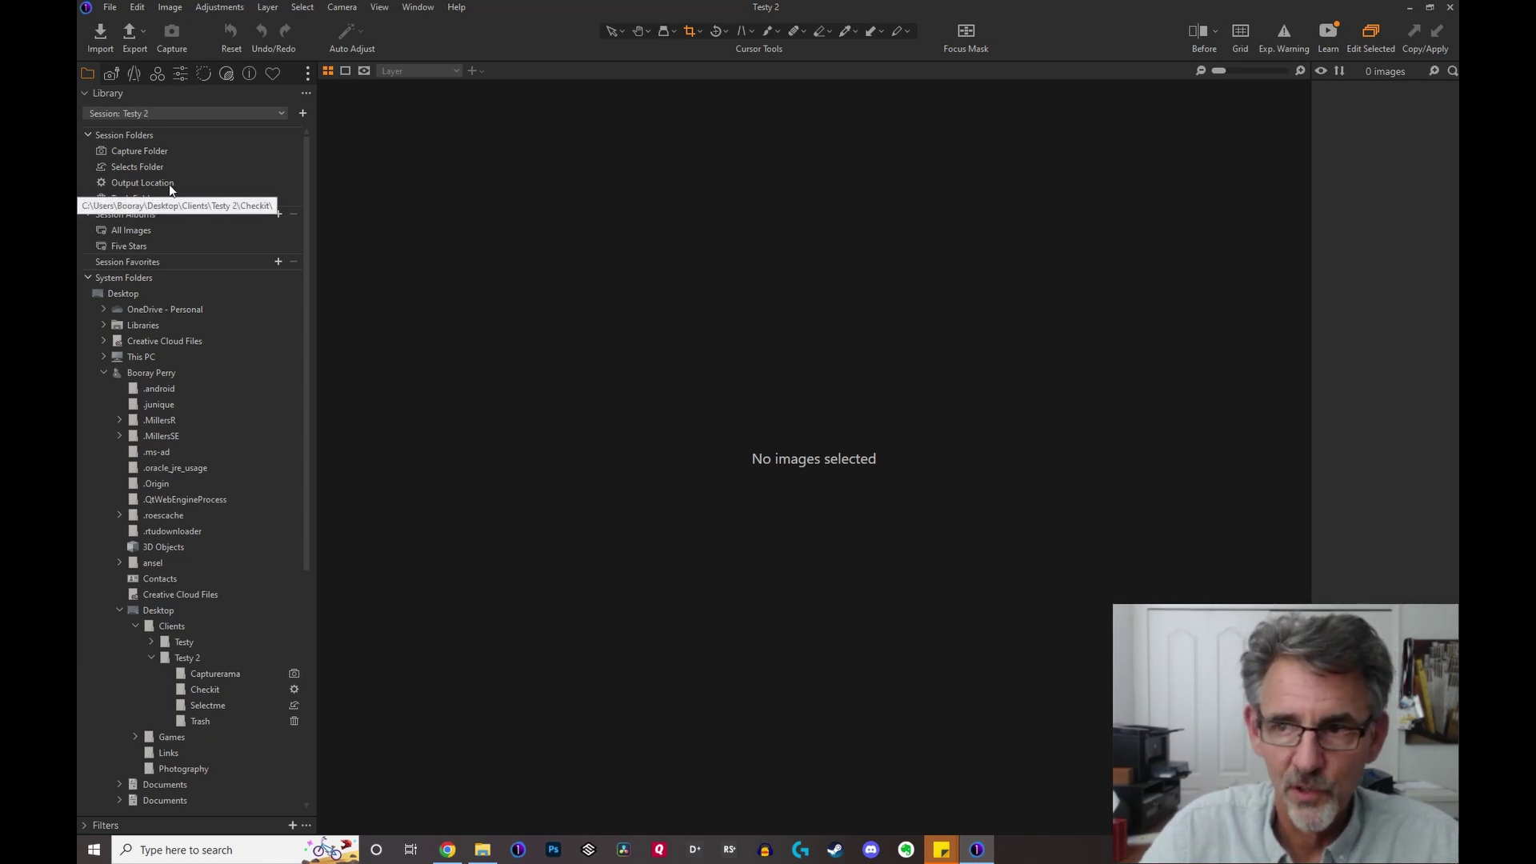
{"action": "scroll", "coordinate": [218, 315], "scroll_direction": "down", "scroll_amount": 5}
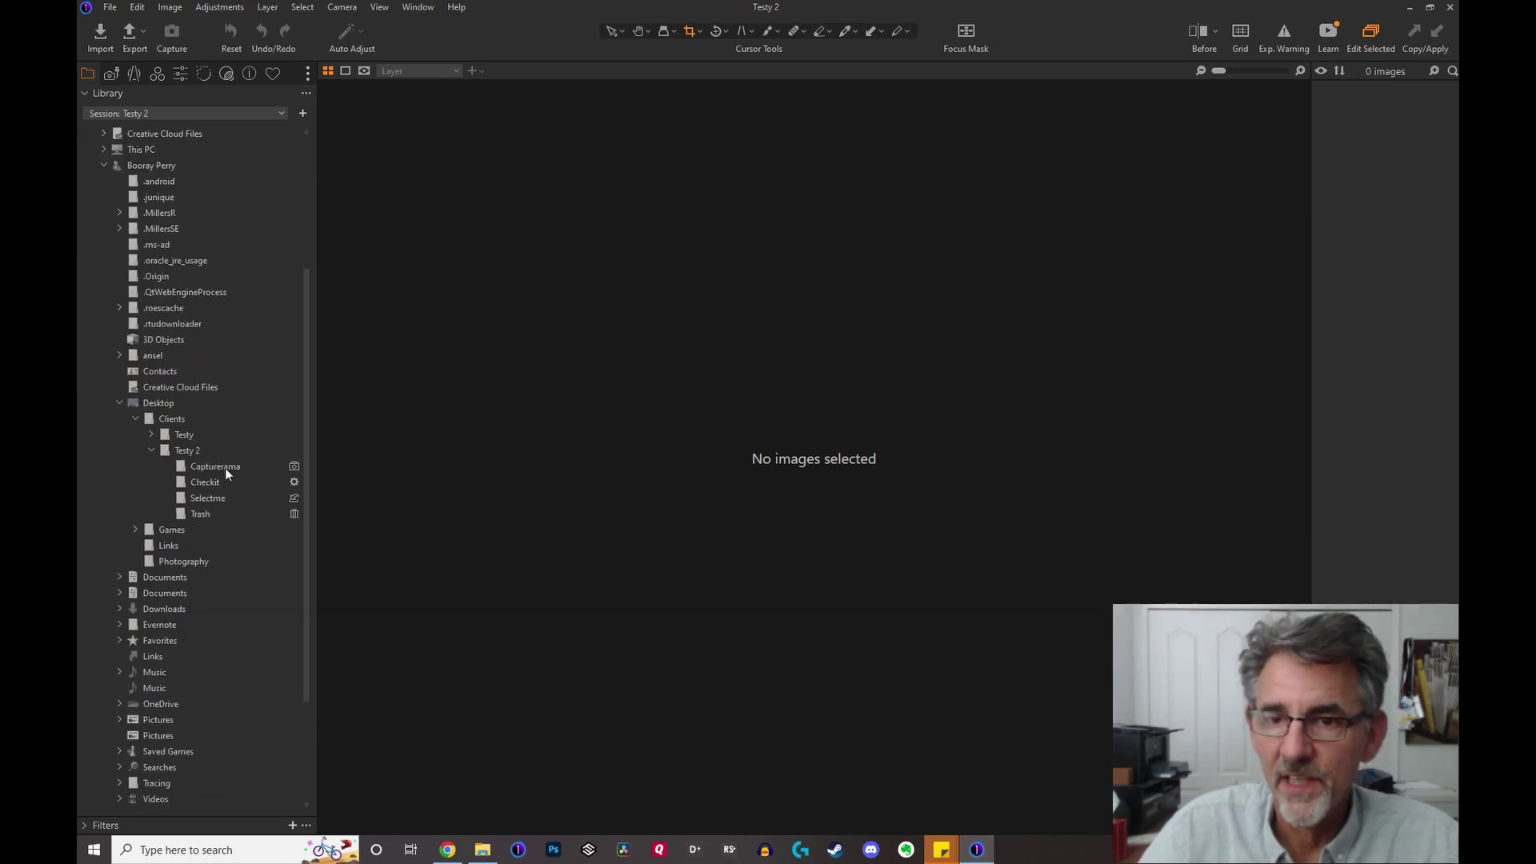
{"action": "scroll", "coordinate": [226, 474], "scroll_direction": "up", "scroll_amount": 5}
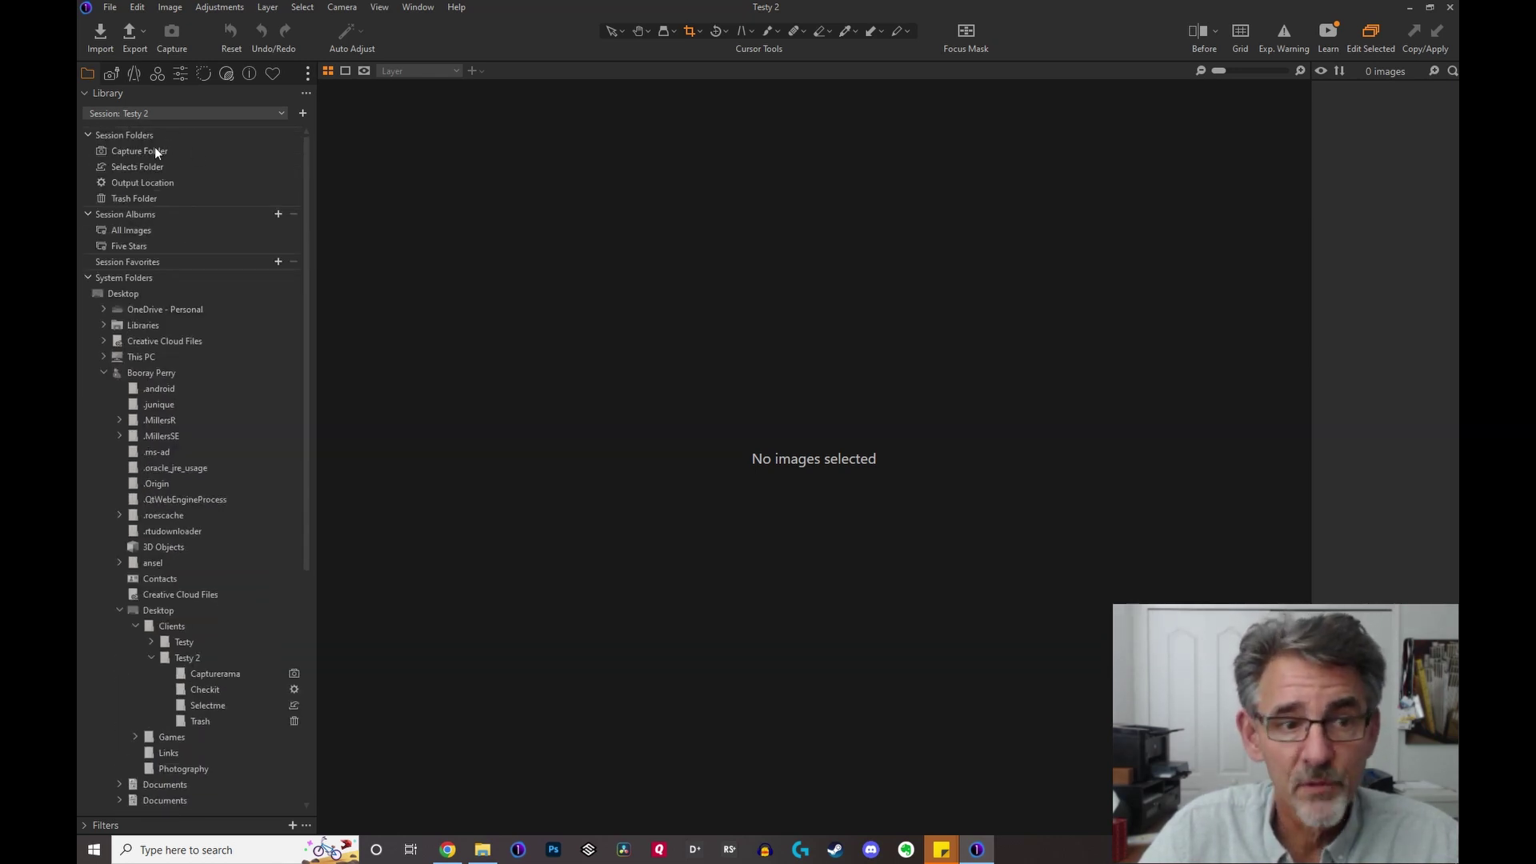
{"action": "mouse_move", "coordinate": [155, 149]}
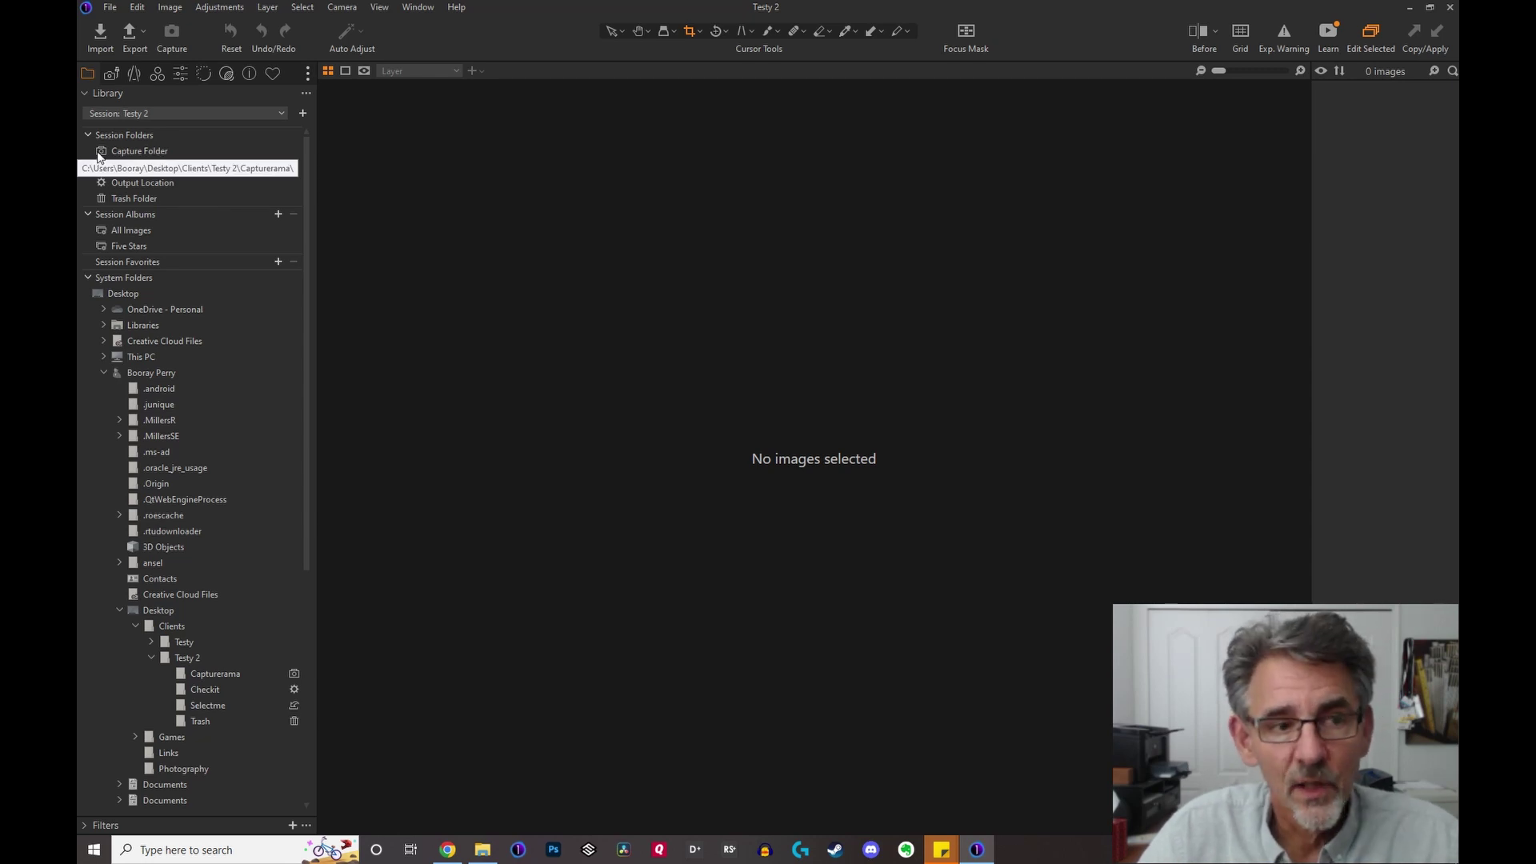
{"action": "scroll", "coordinate": [199, 330], "scroll_direction": "down", "scroll_amount": 3}
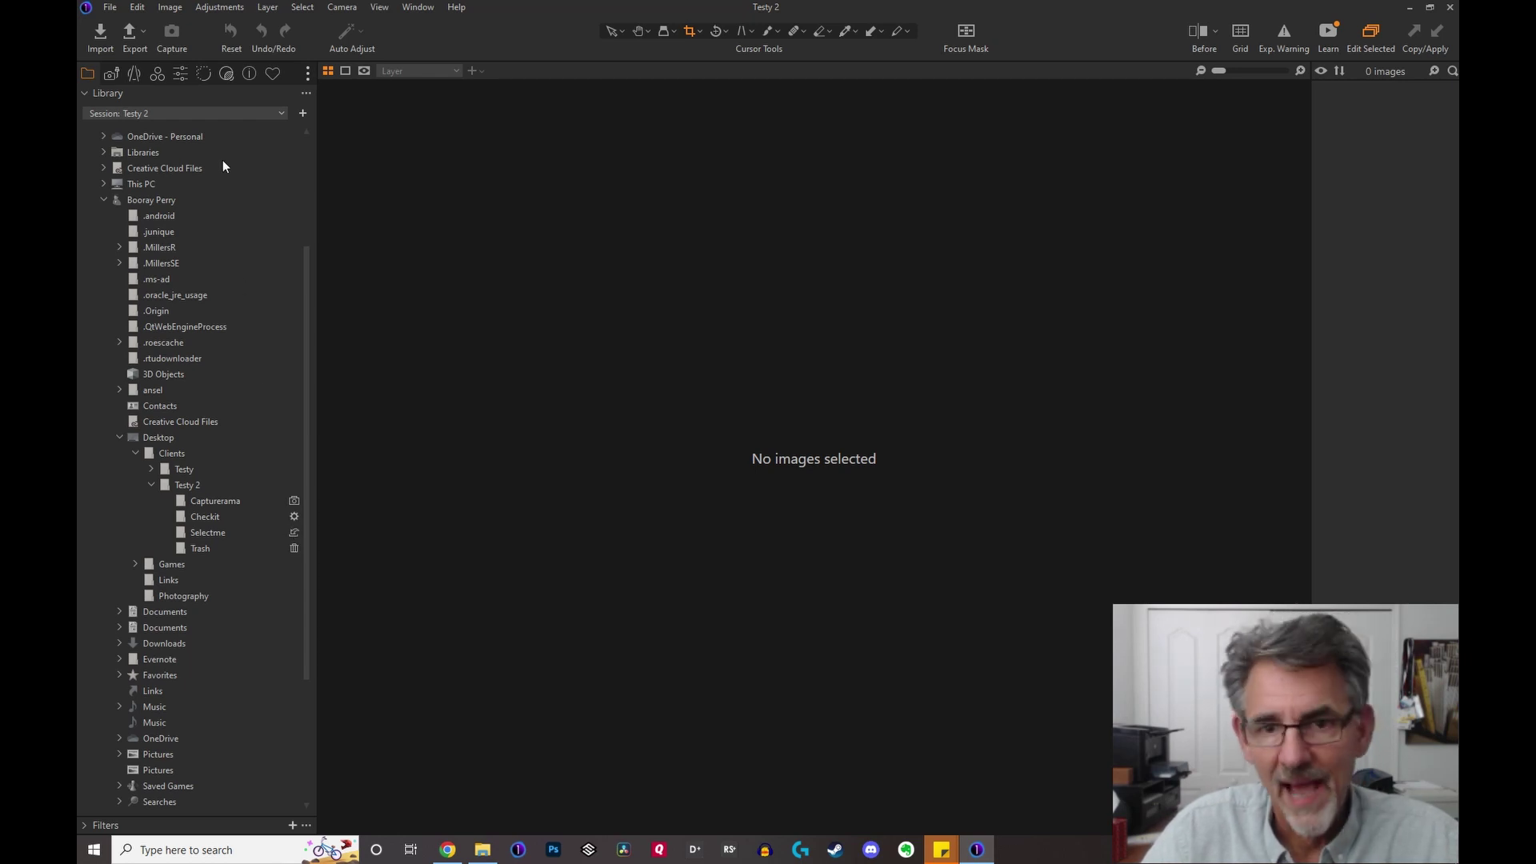
Start another new session with RAW, JPG and RETOUCH as its subfolders.
{"action": "left_click", "coordinate": [109, 8]}
{"action": "left_click", "coordinate": [137, 41]}
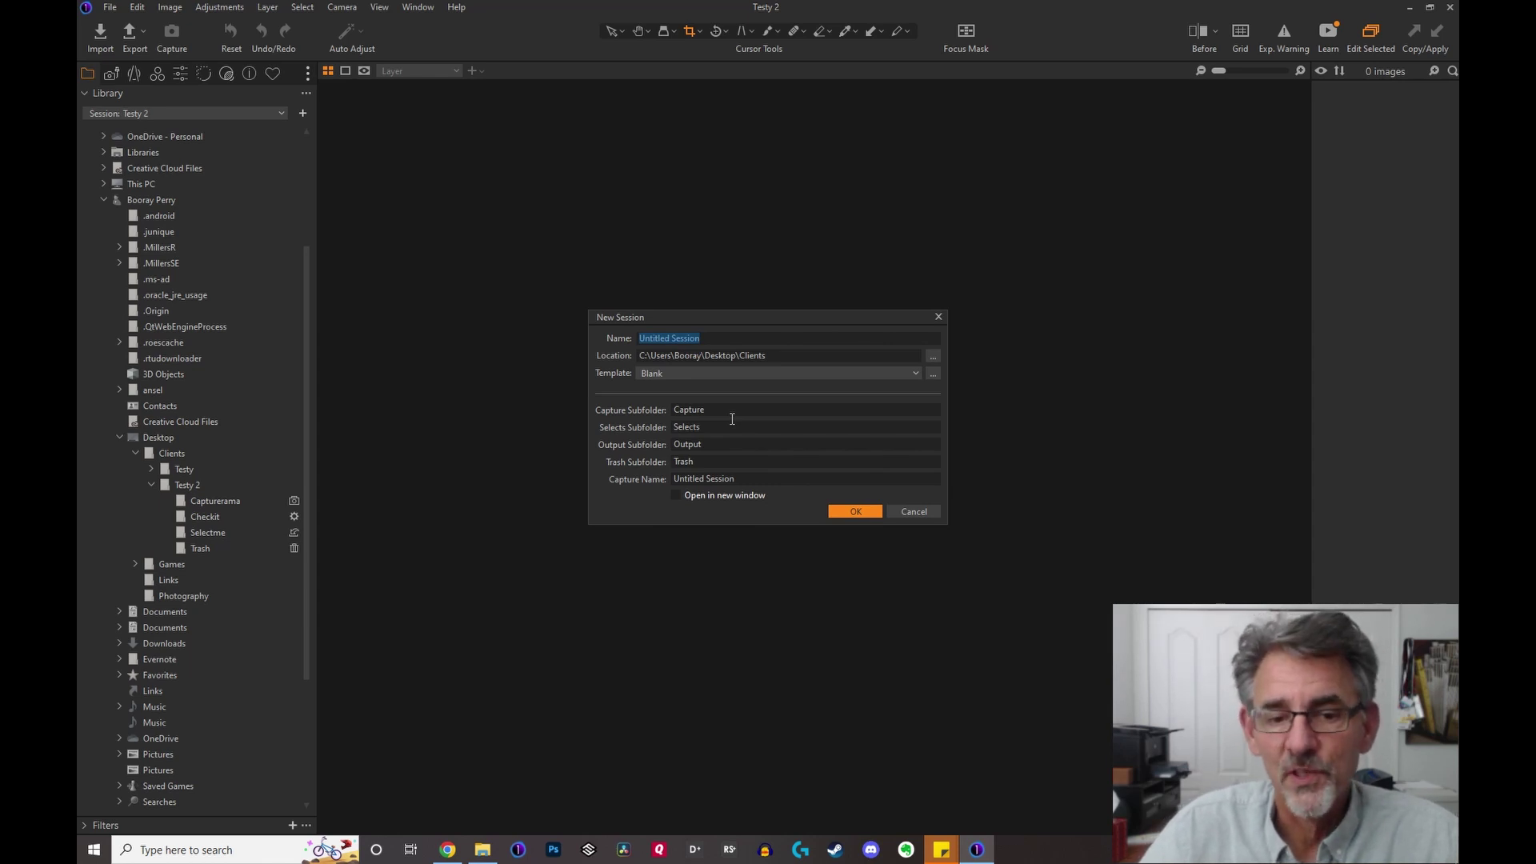
{"action": "left_click_drag", "start_coordinate": [732, 418], "coordinate": [627, 411]}
{"action": "type", "text": "R"}
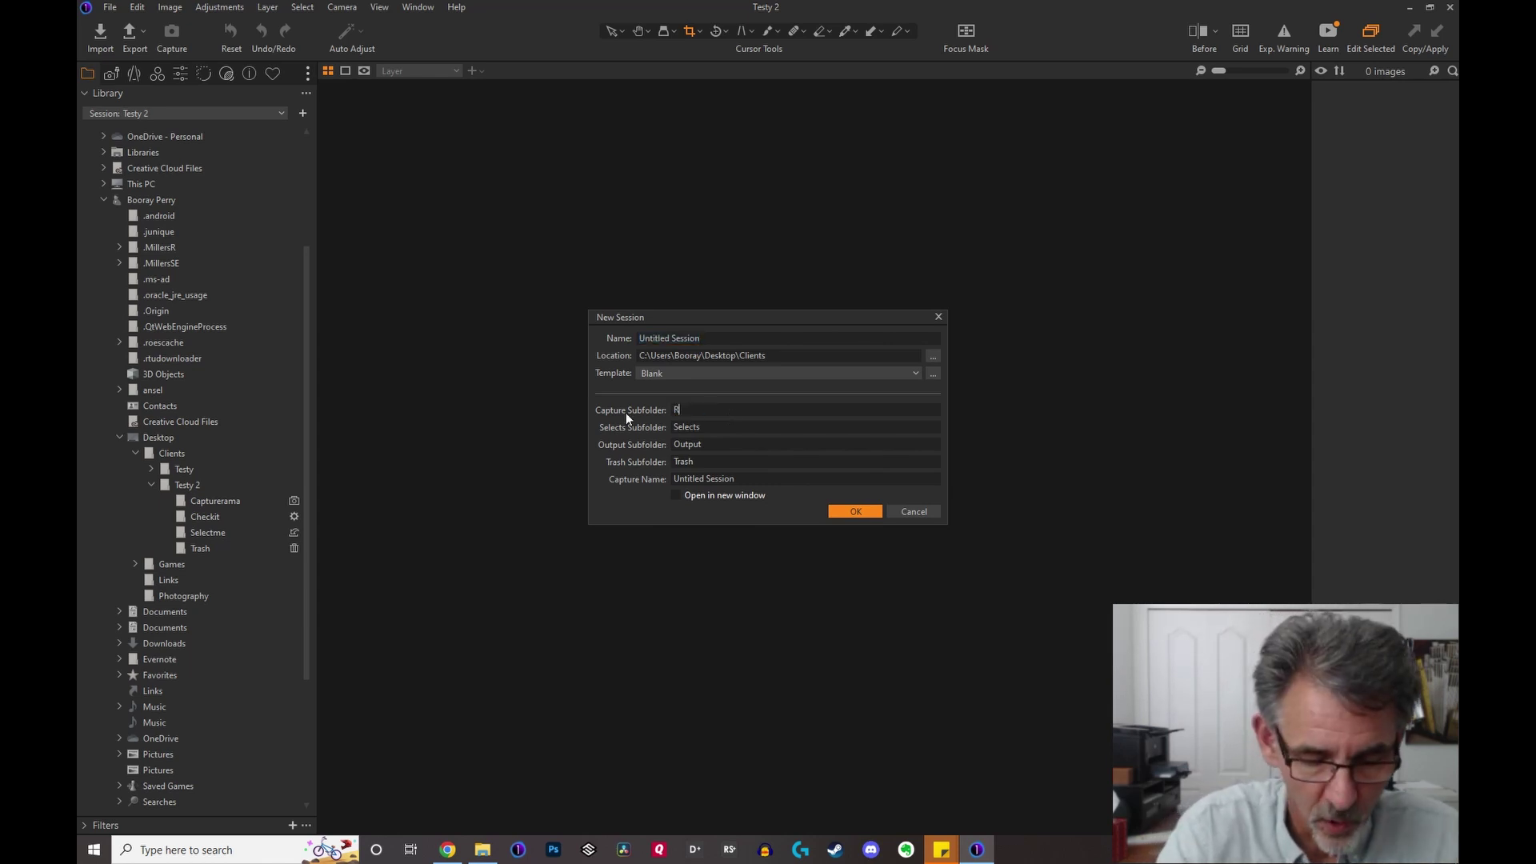
{"action": "type", "text": "AW"}
{"action": "key", "text": "Tab"}
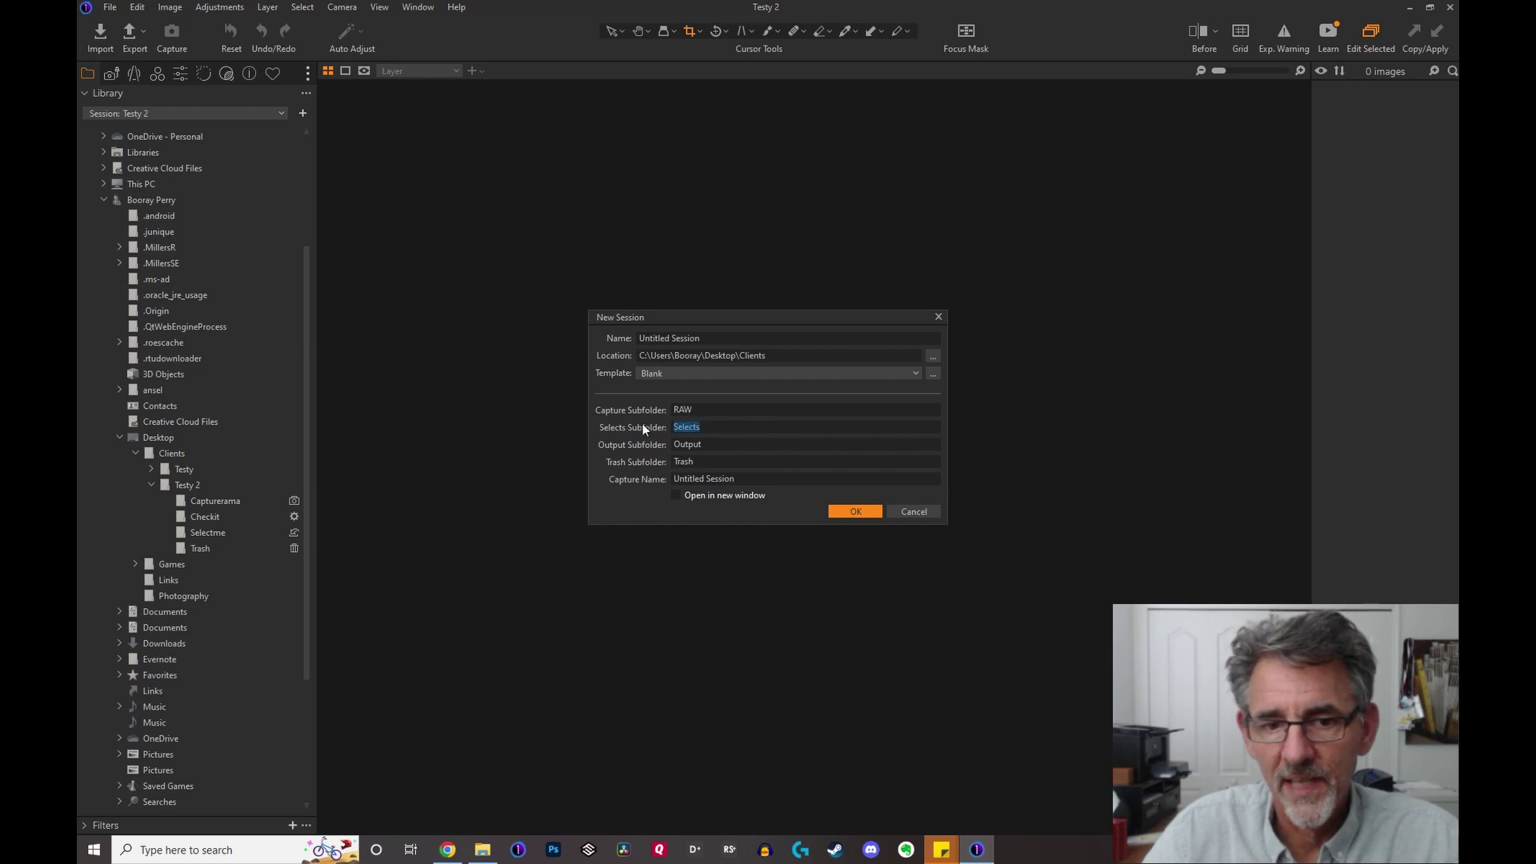
{"action": "type", "text": "JPG"}
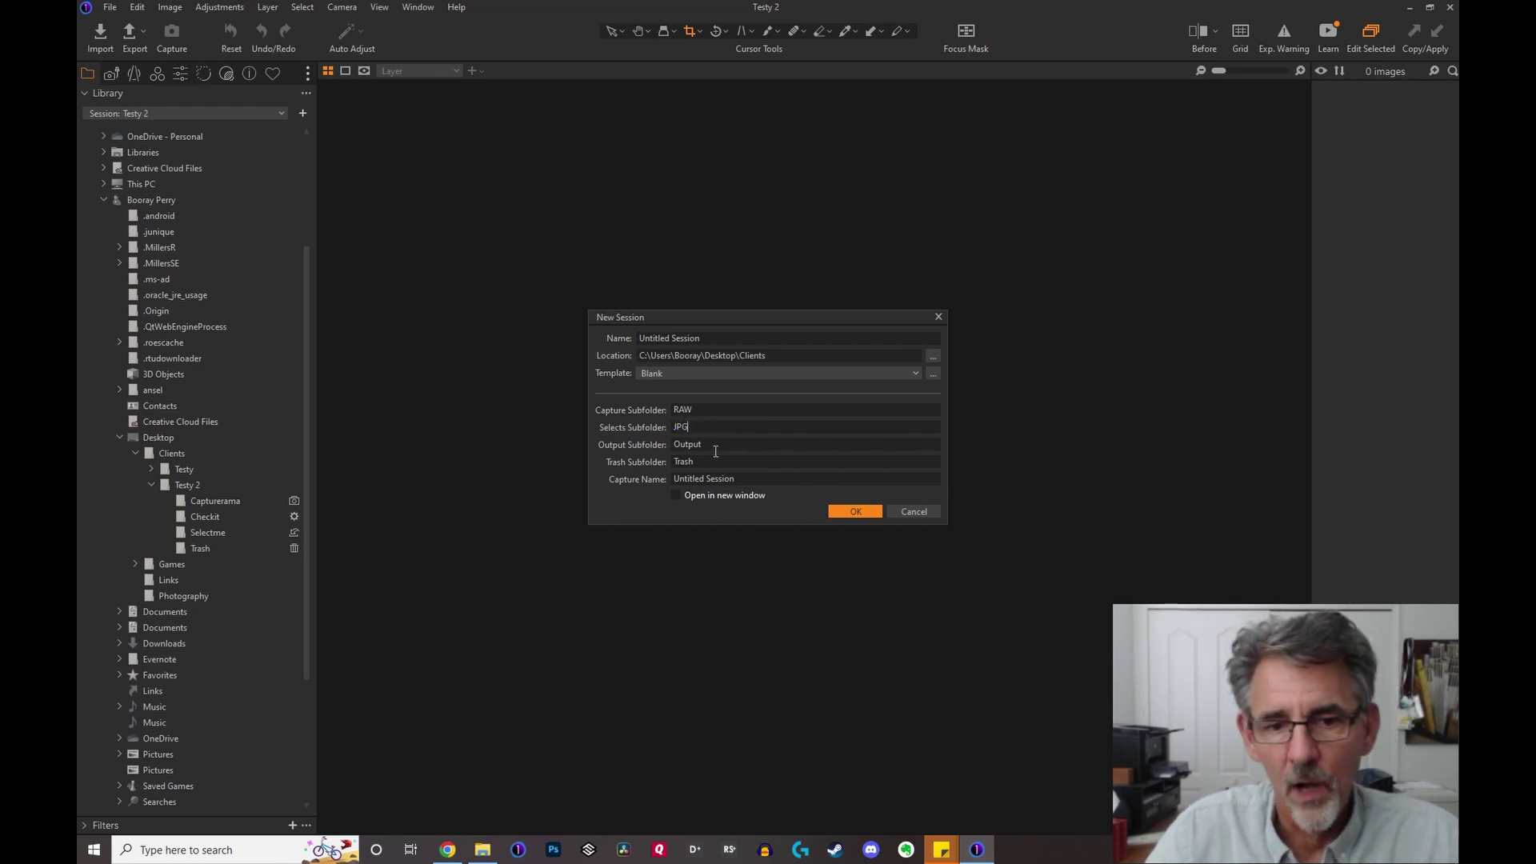
{"action": "type", "text": "RET"}
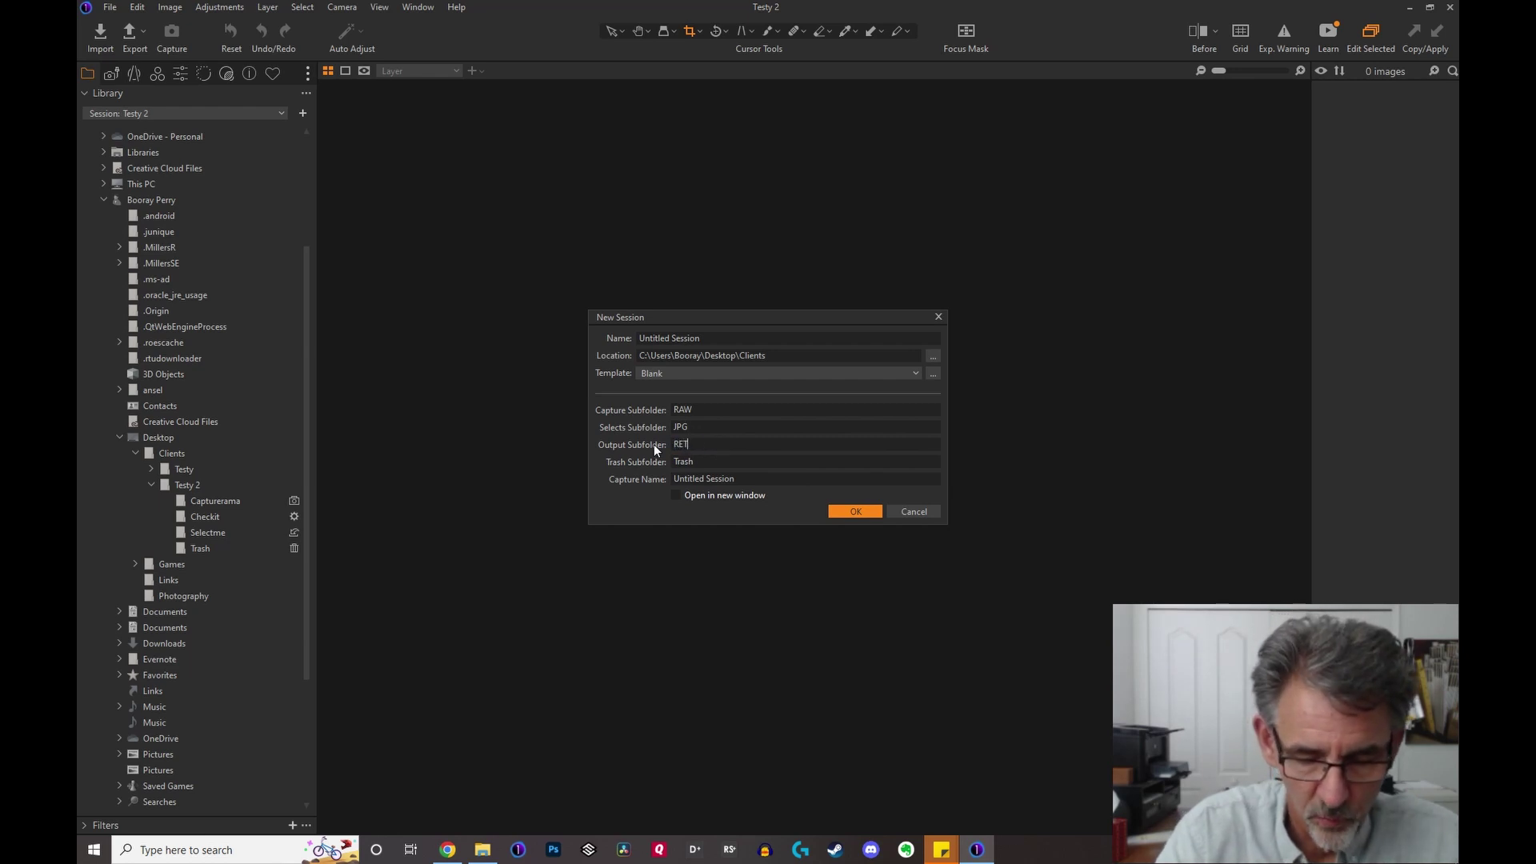
{"action": "type", "text": "OUCH"}
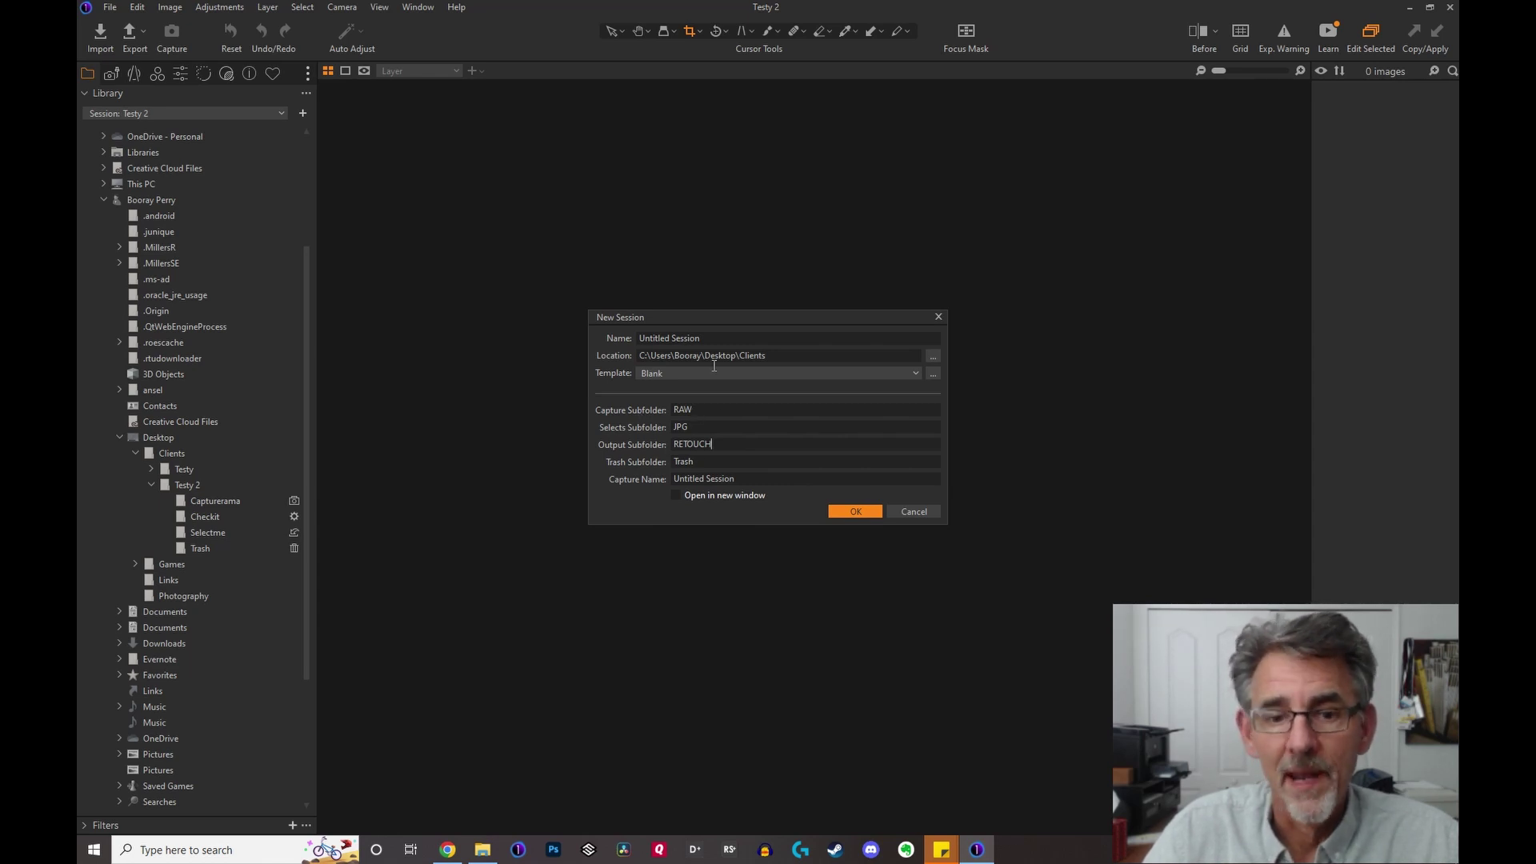
Name the session Testy 3 and create it.
{"action": "left_click_drag", "start_coordinate": [717, 347], "coordinate": [608, 342]}
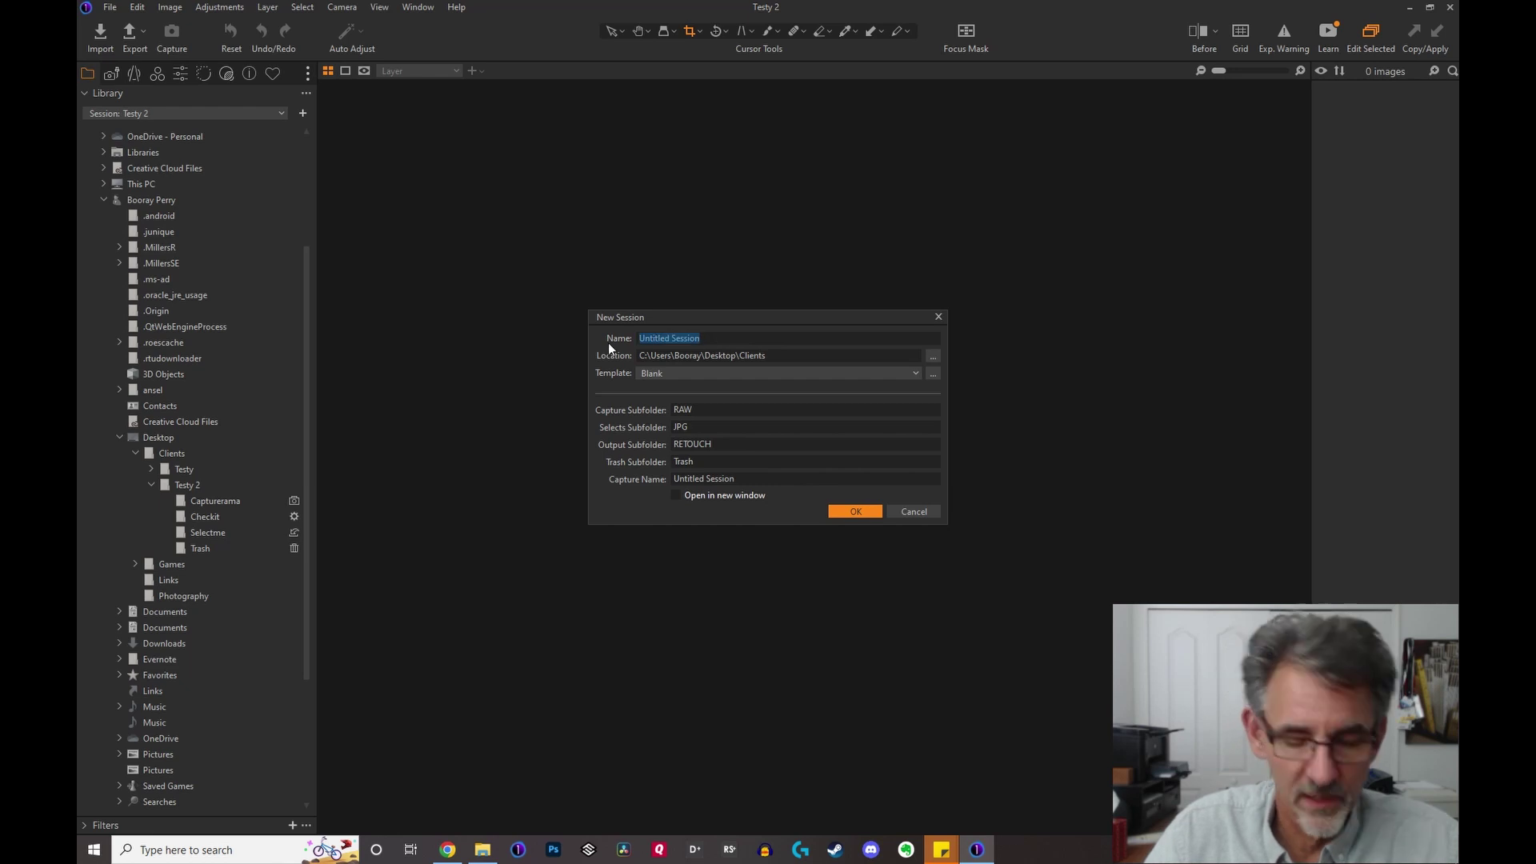
{"action": "type", "text": "Testy"}
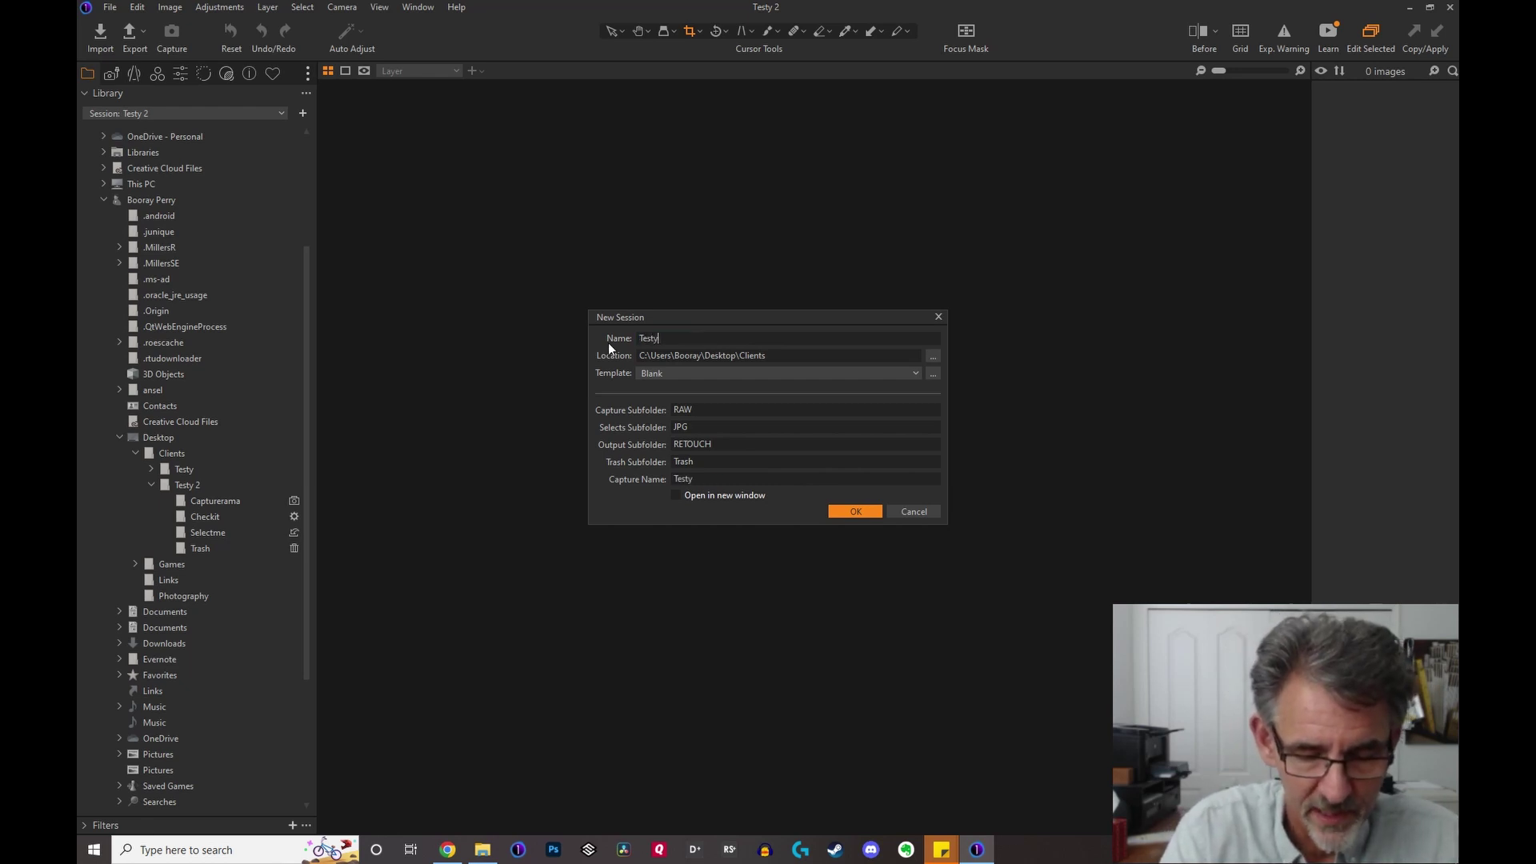
{"action": "type", "text": " 3"}
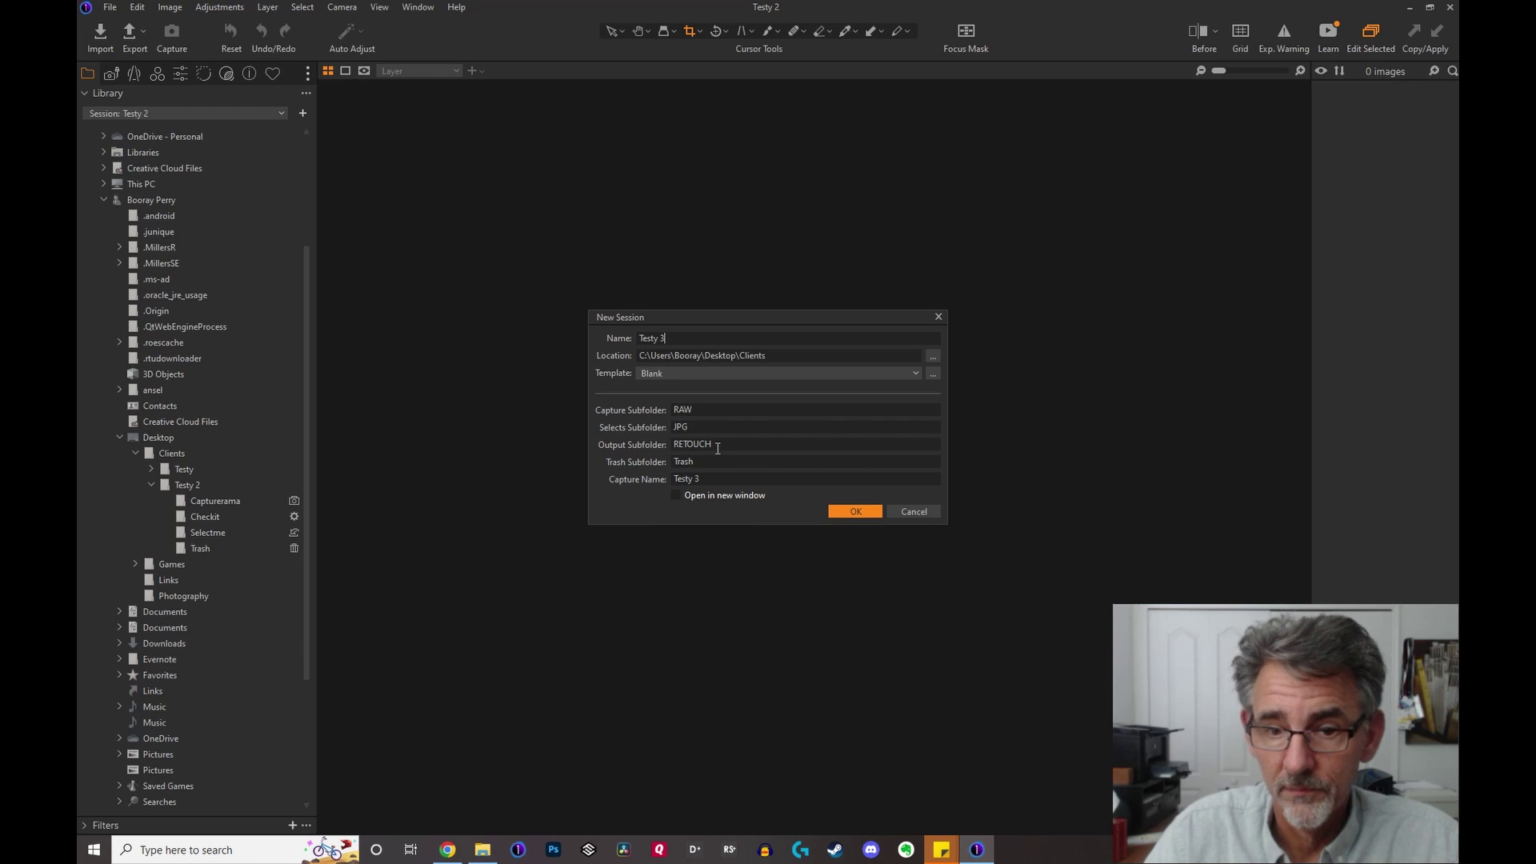
{"action": "left_click", "coordinate": [845, 512]}
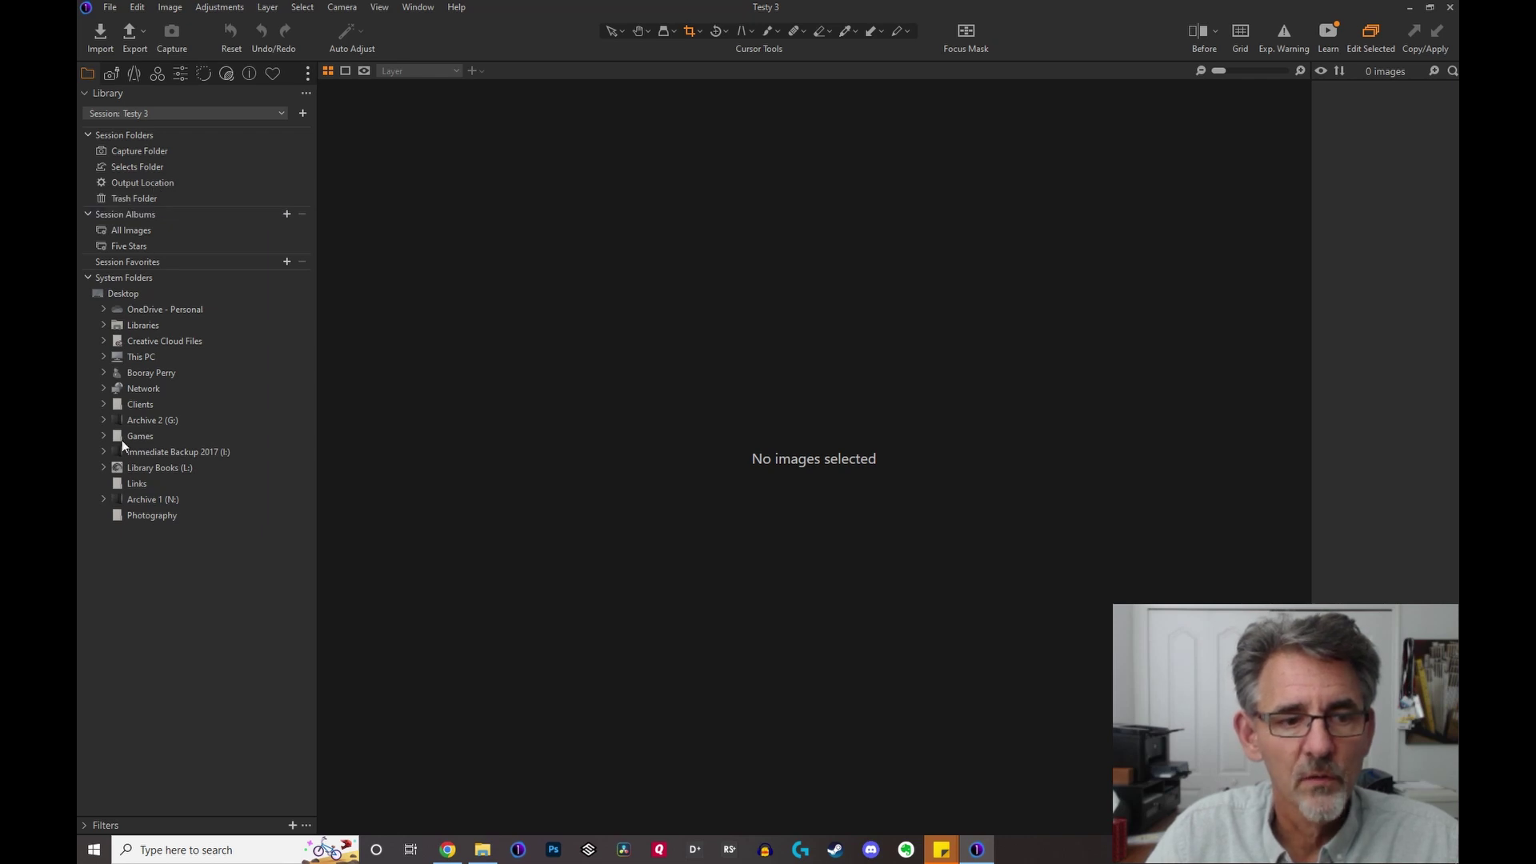
Expand home > Desktop > Clients > Testy 3 to show its JPG, RAW, RETOUCH and Trash folders.
{"action": "left_click", "coordinate": [104, 373]}
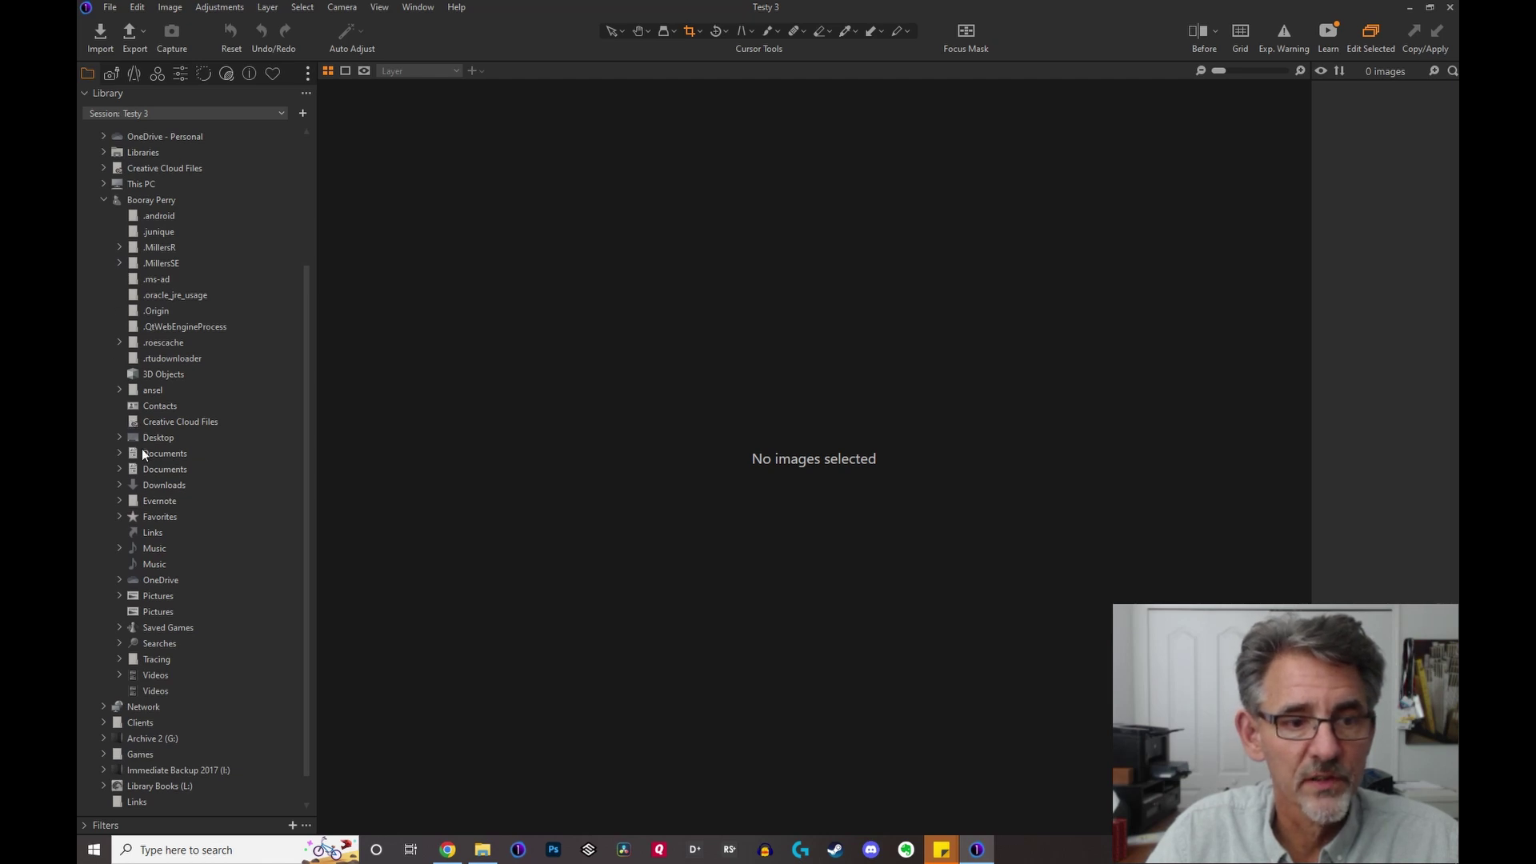
{"action": "left_click", "coordinate": [120, 437]}
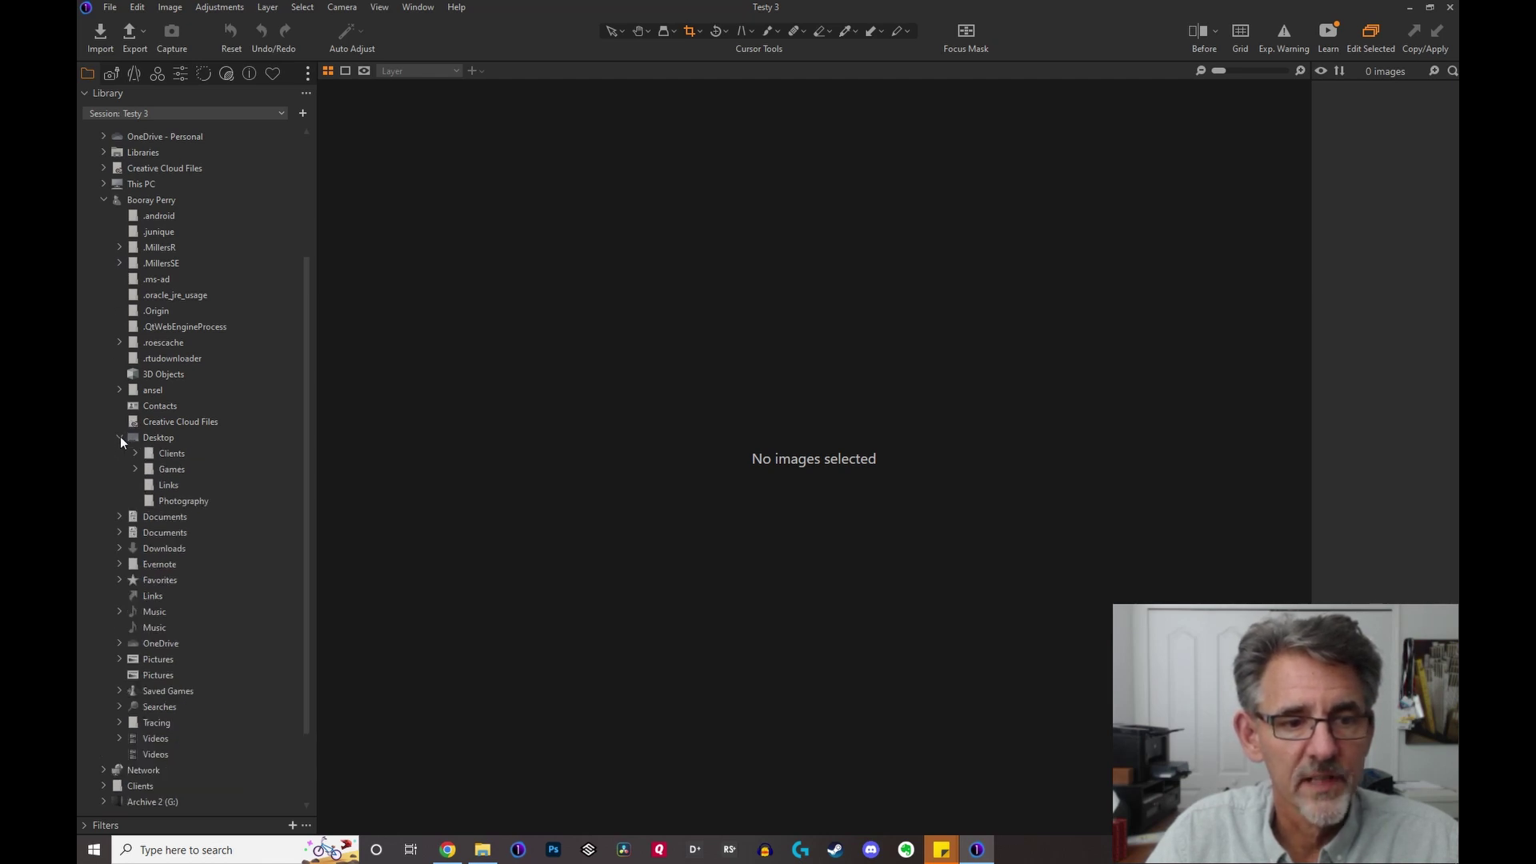
{"action": "left_click", "coordinate": [136, 454]}
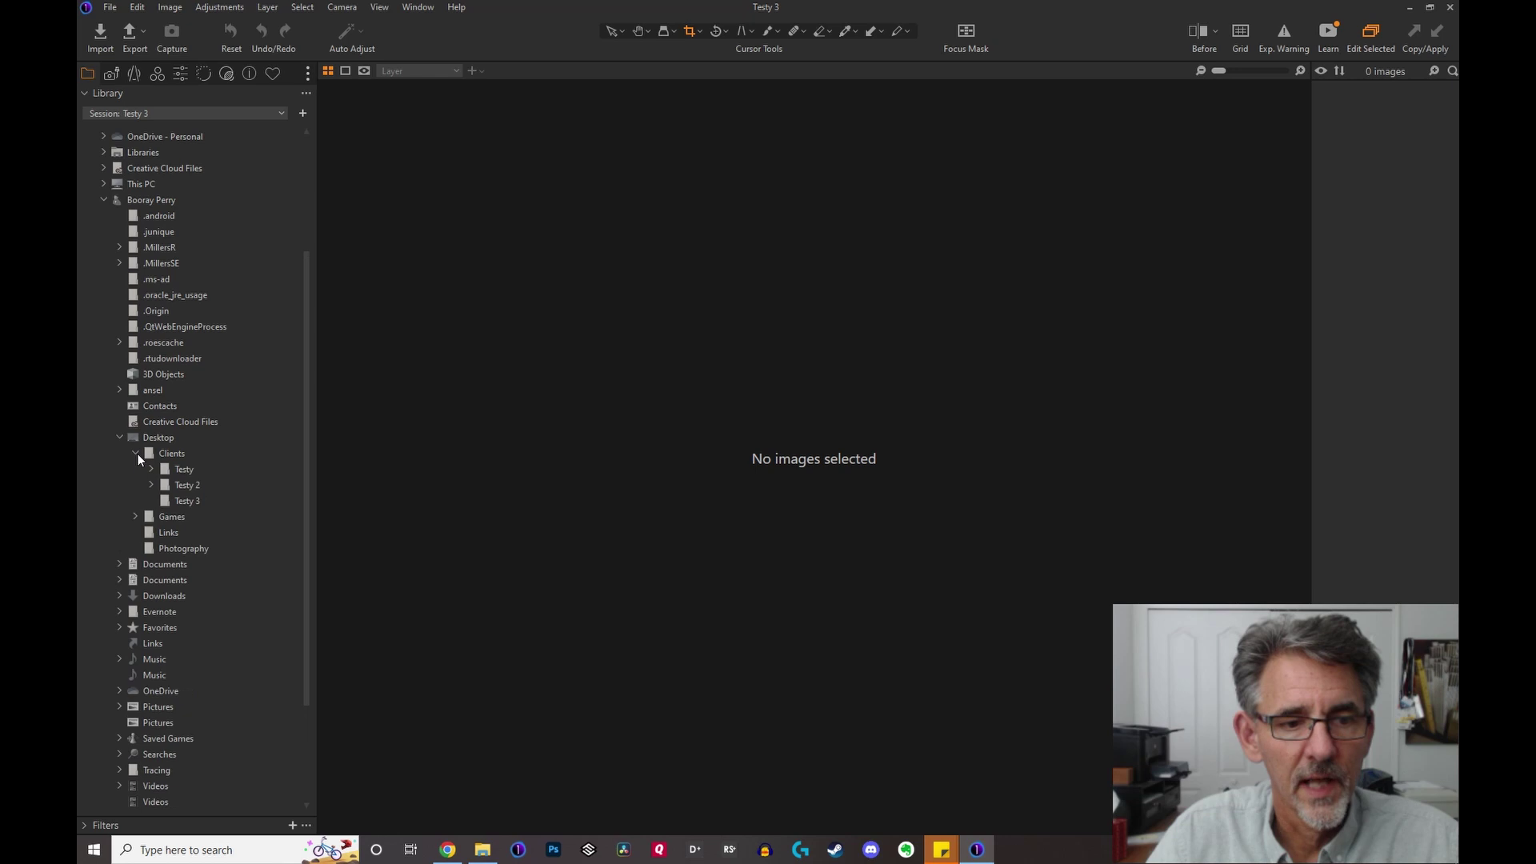
{"action": "left_click", "coordinate": [166, 499]}
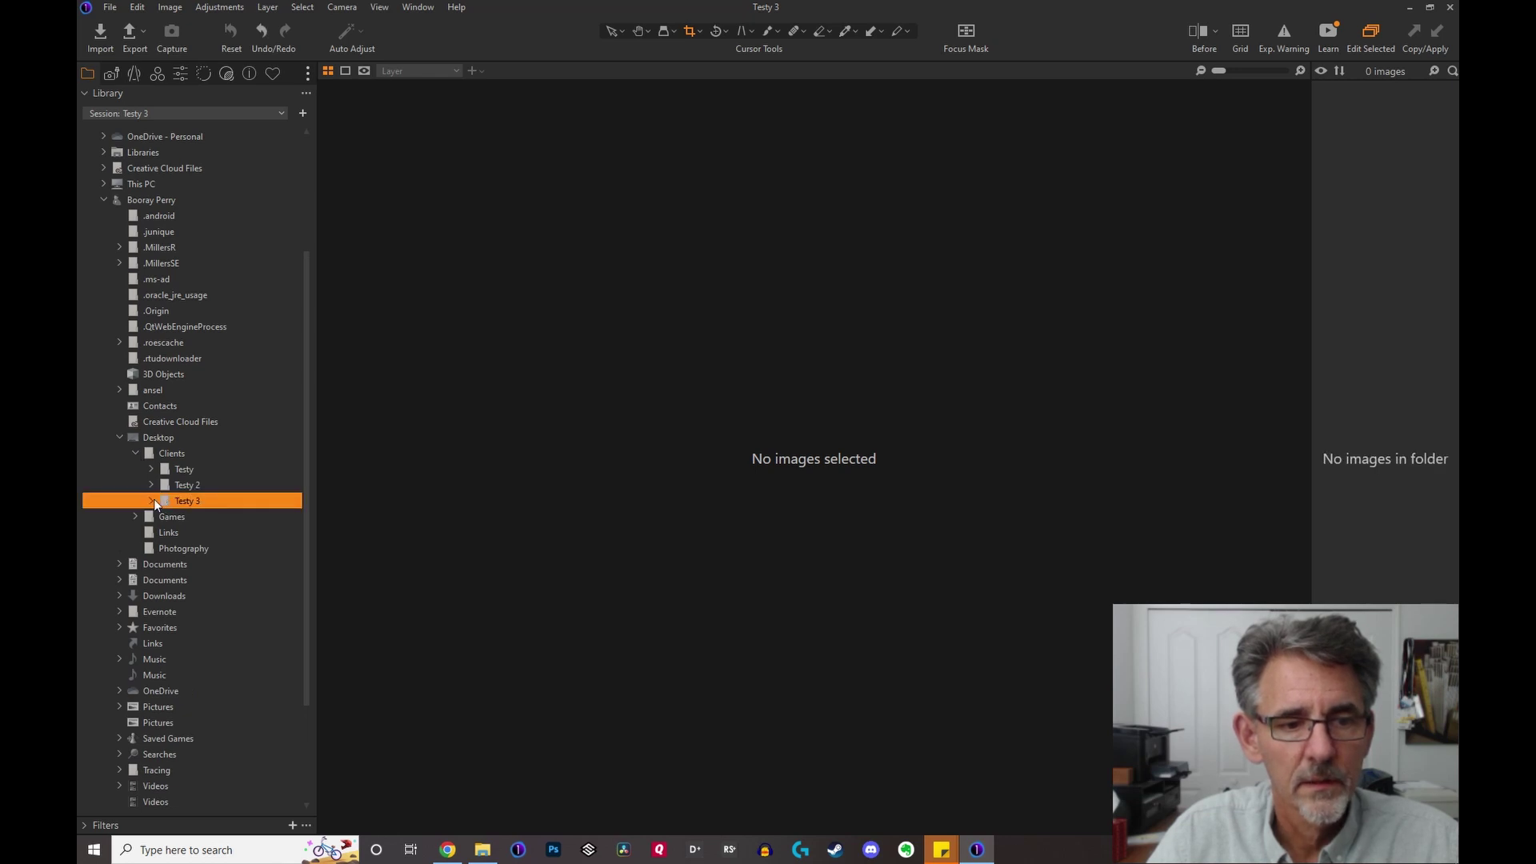
{"action": "left_click", "coordinate": [152, 499]}
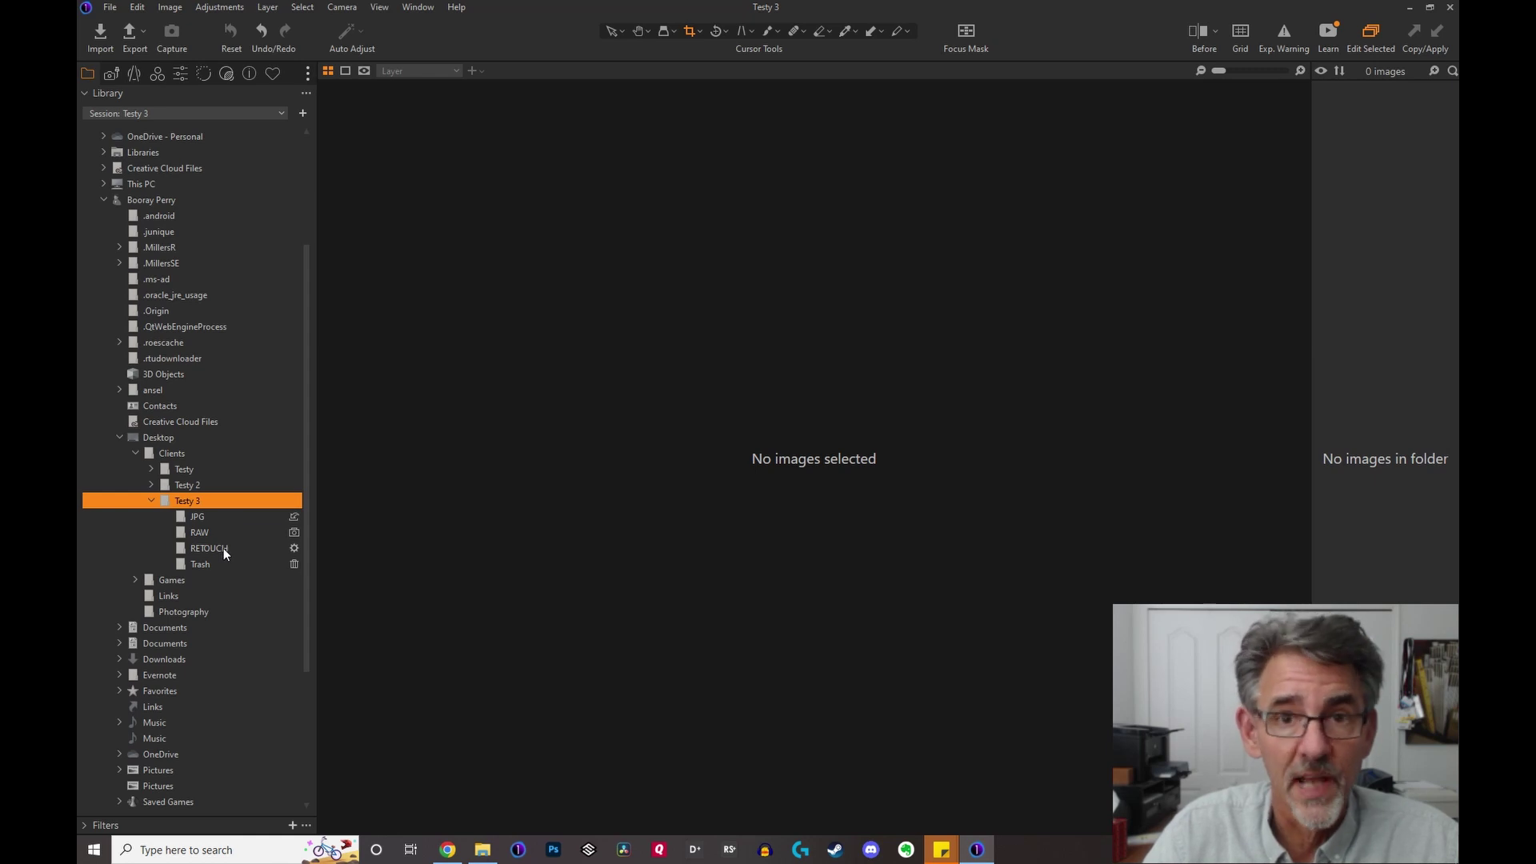
Save the current session as a template named Testy 3 in the Templates folder.
{"action": "left_click", "coordinate": [111, 9]}
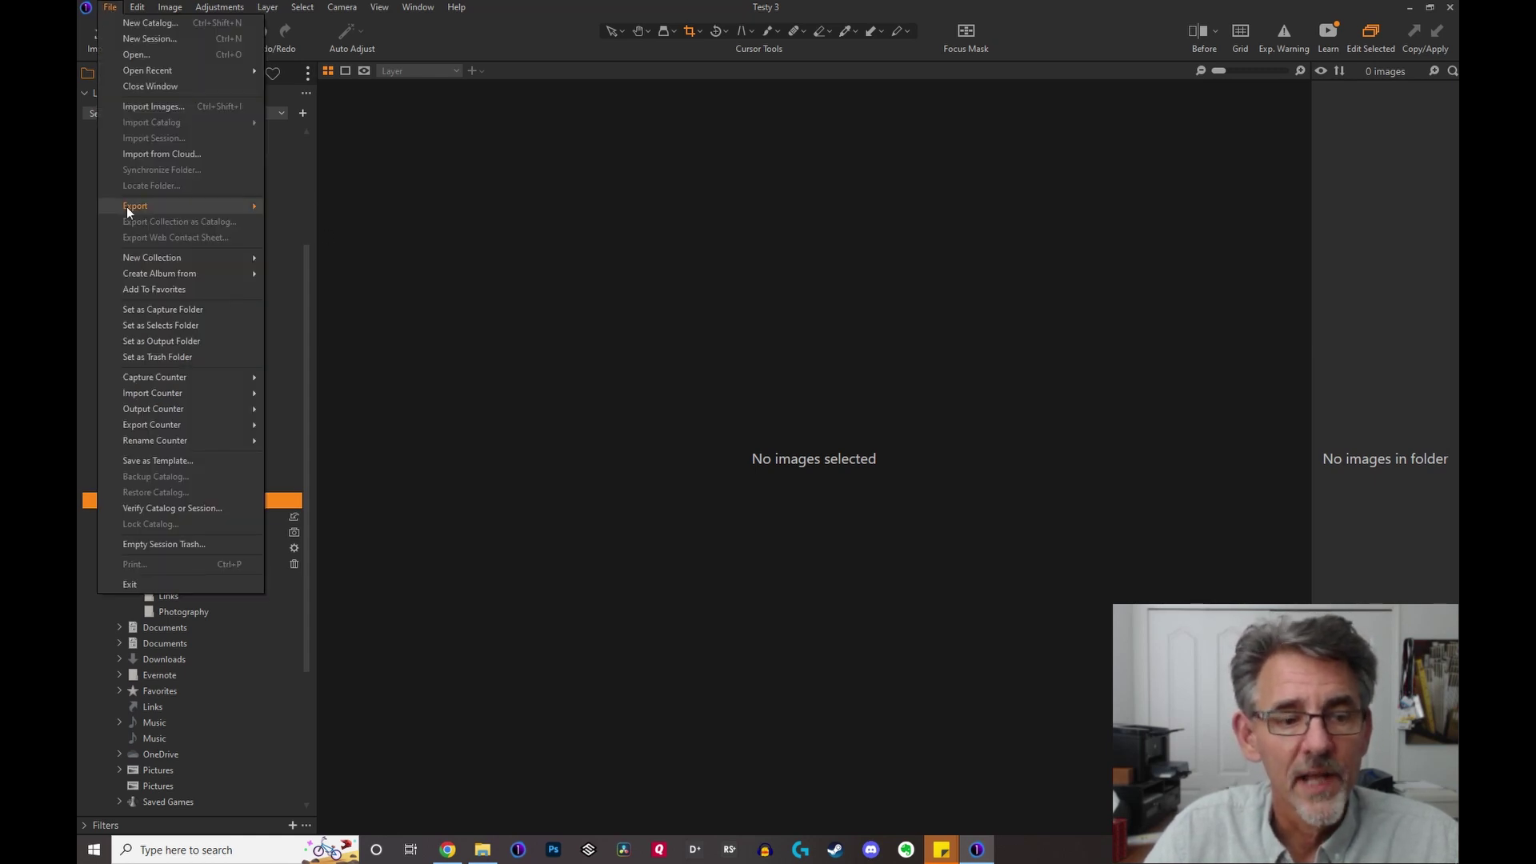
{"action": "left_click", "coordinate": [165, 464]}
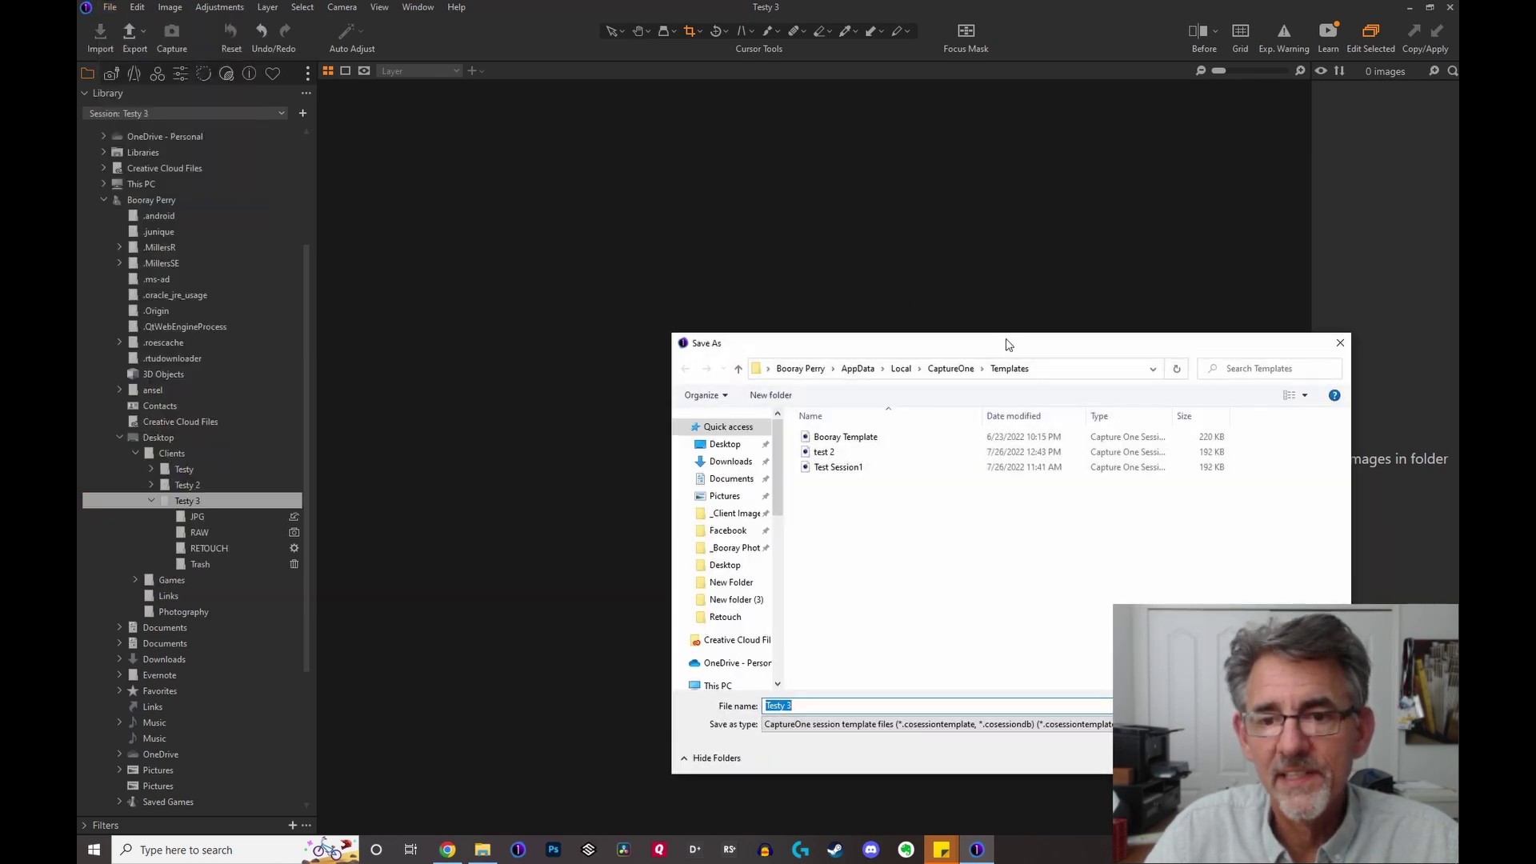
{"action": "left_click_drag", "start_coordinate": [1007, 344], "coordinate": [804, 165]}
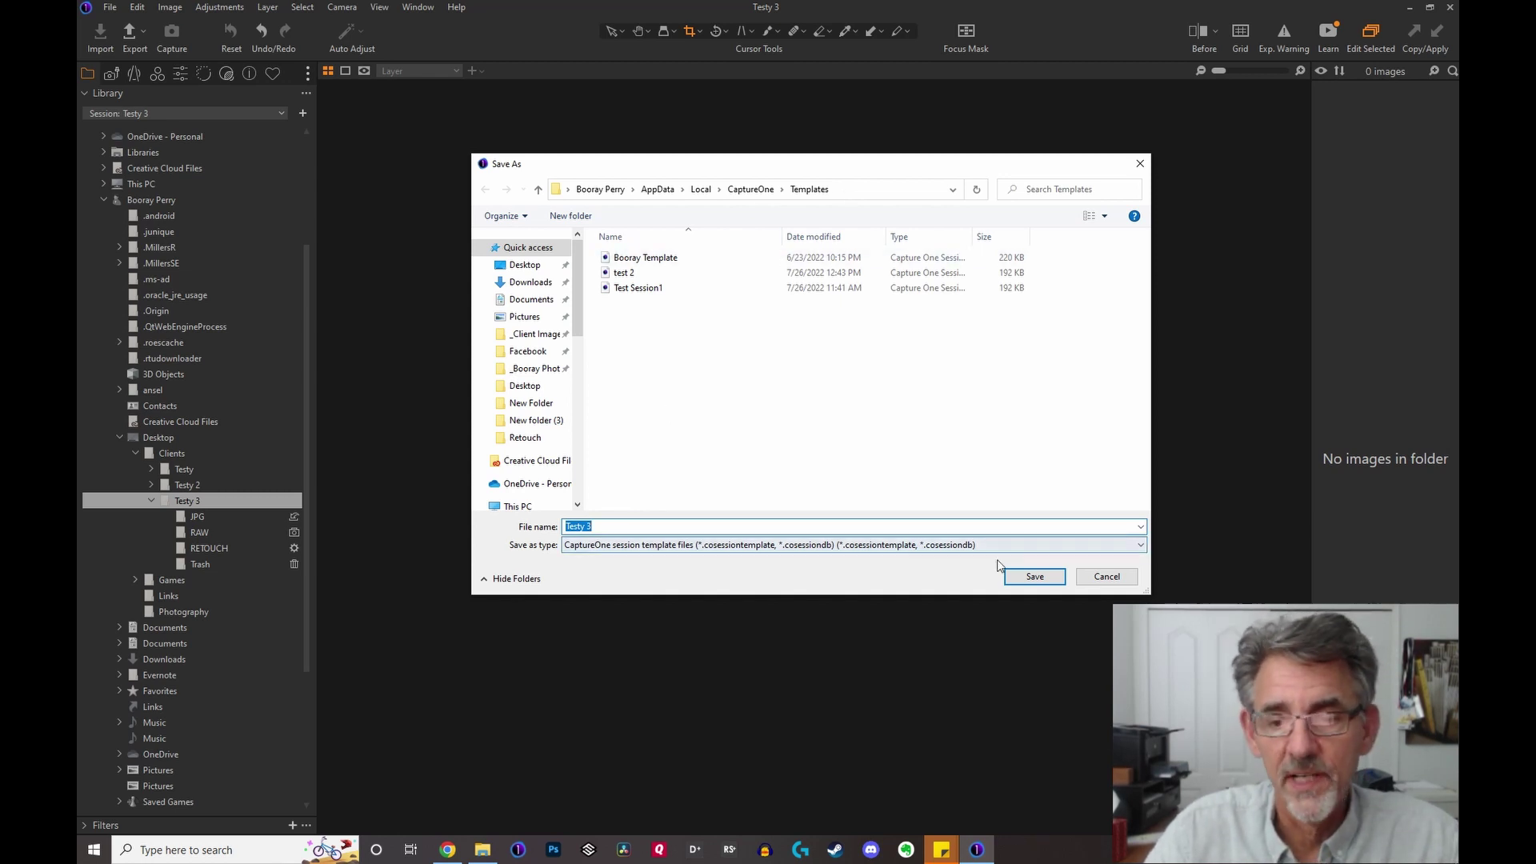
{"action": "left_click", "coordinate": [1018, 576]}
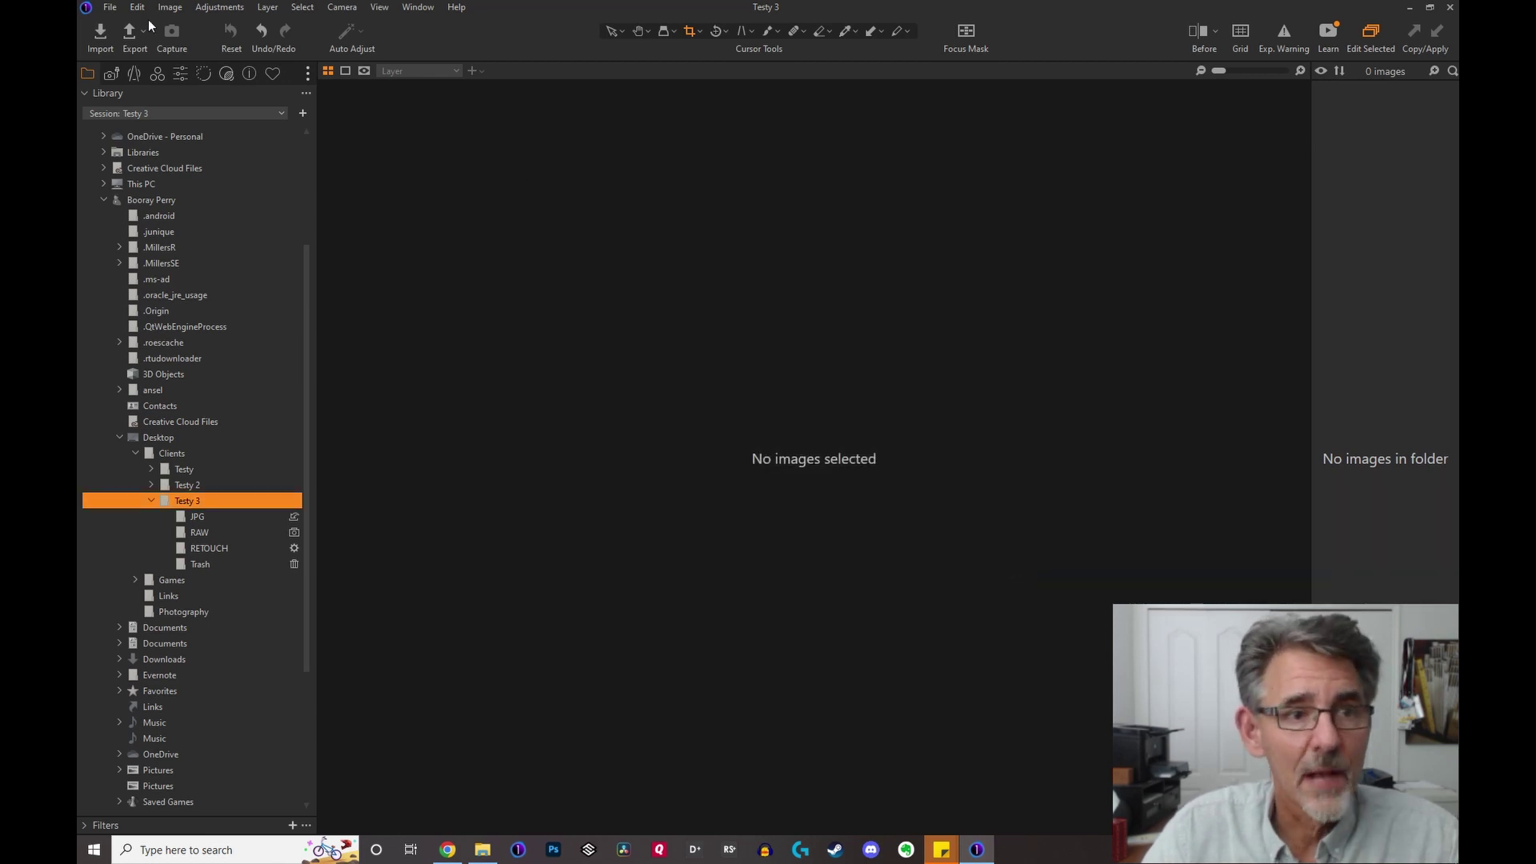
Start a new session on the Testy 3 template and name it testy 4.
{"action": "left_click", "coordinate": [110, 7]}
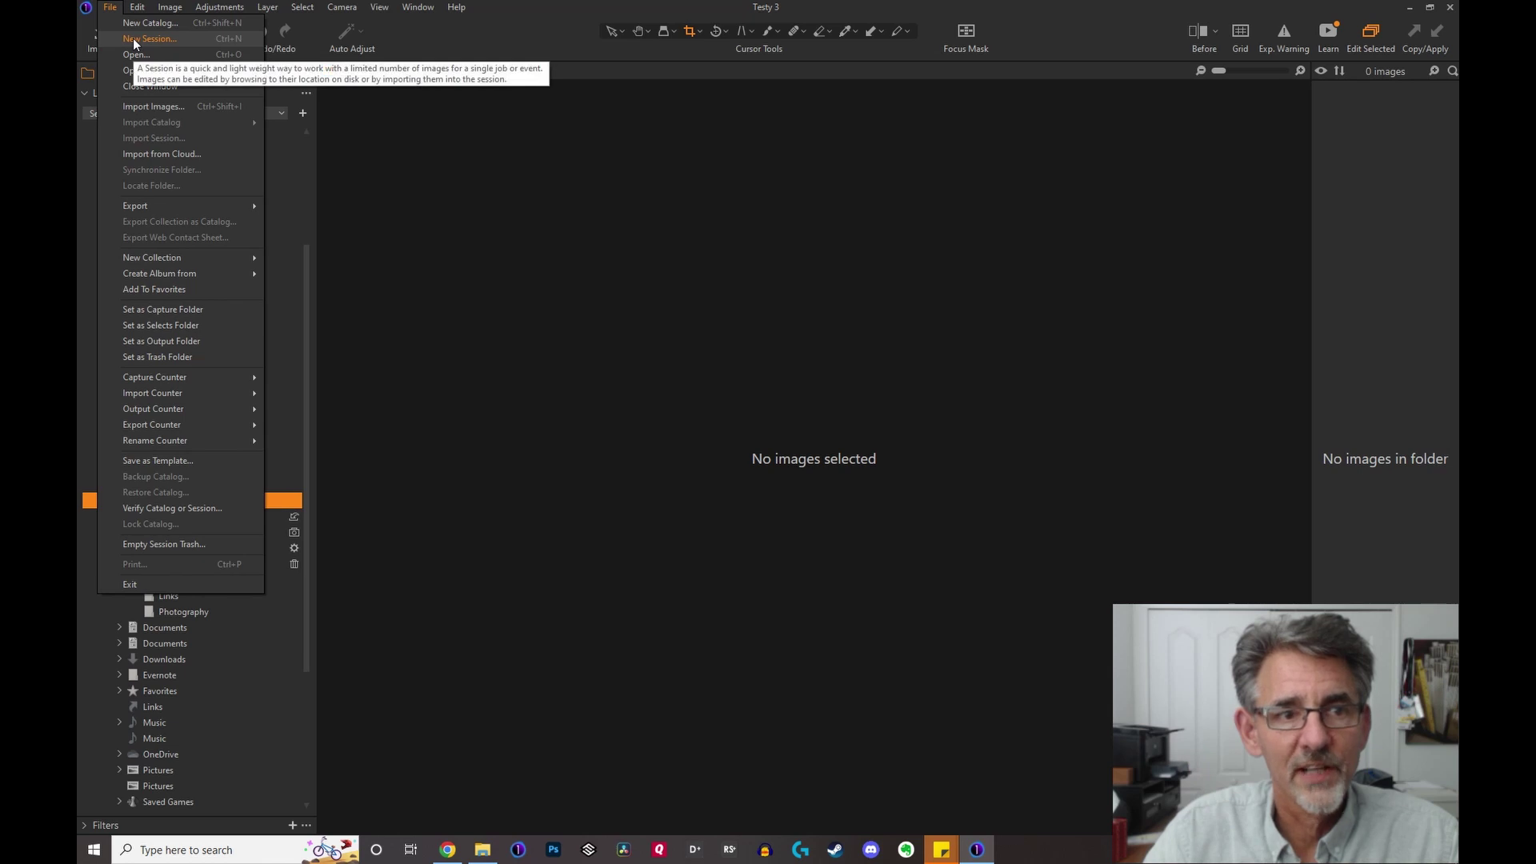
{"action": "left_click", "coordinate": [134, 44]}
{"action": "left_click_drag", "start_coordinate": [760, 321], "coordinate": [787, 266]}
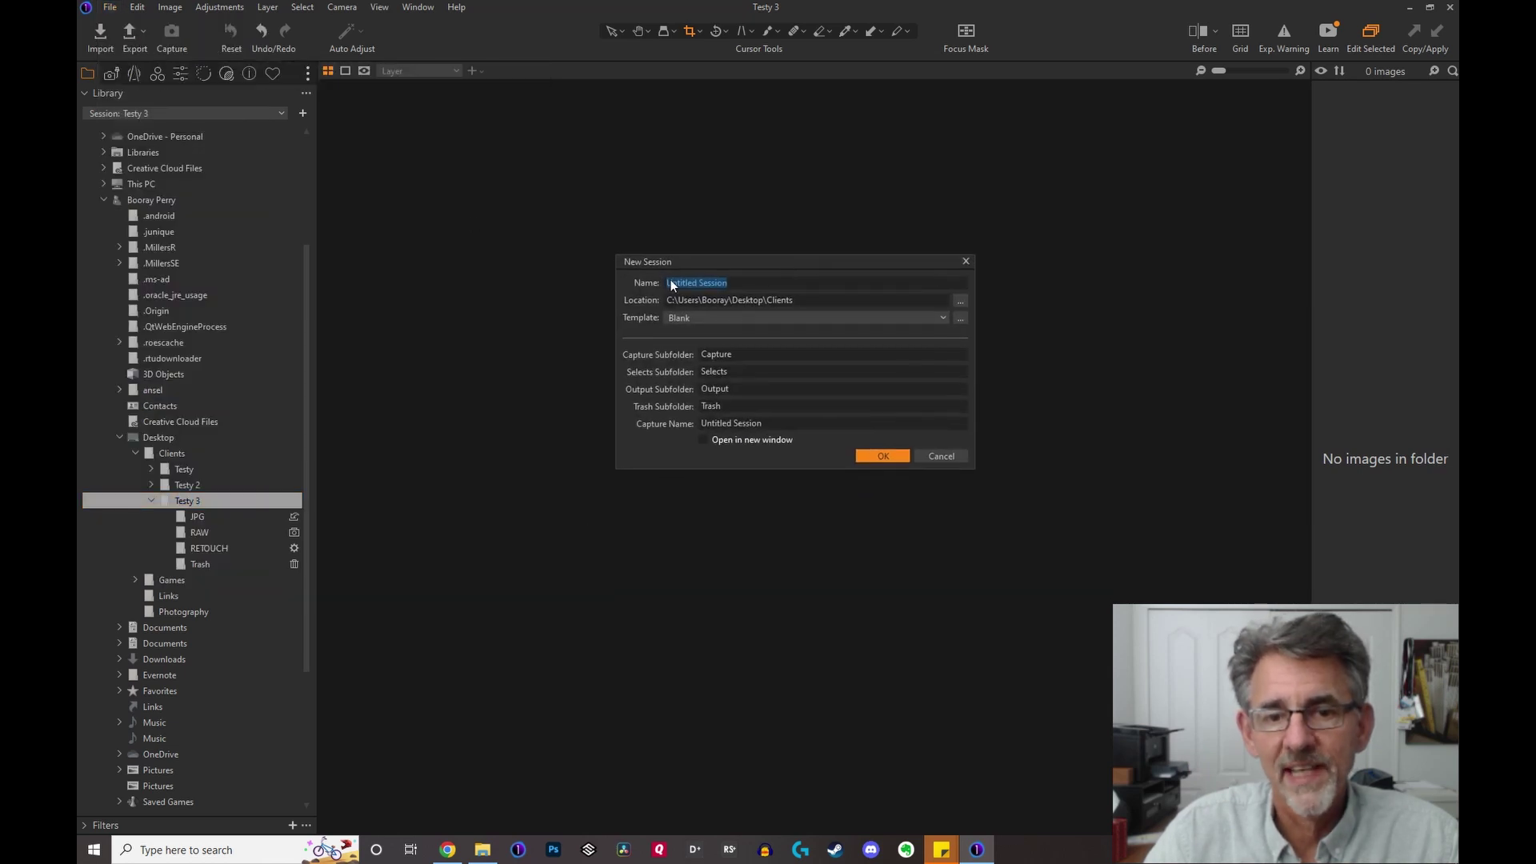
{"action": "left_click", "coordinate": [945, 318]}
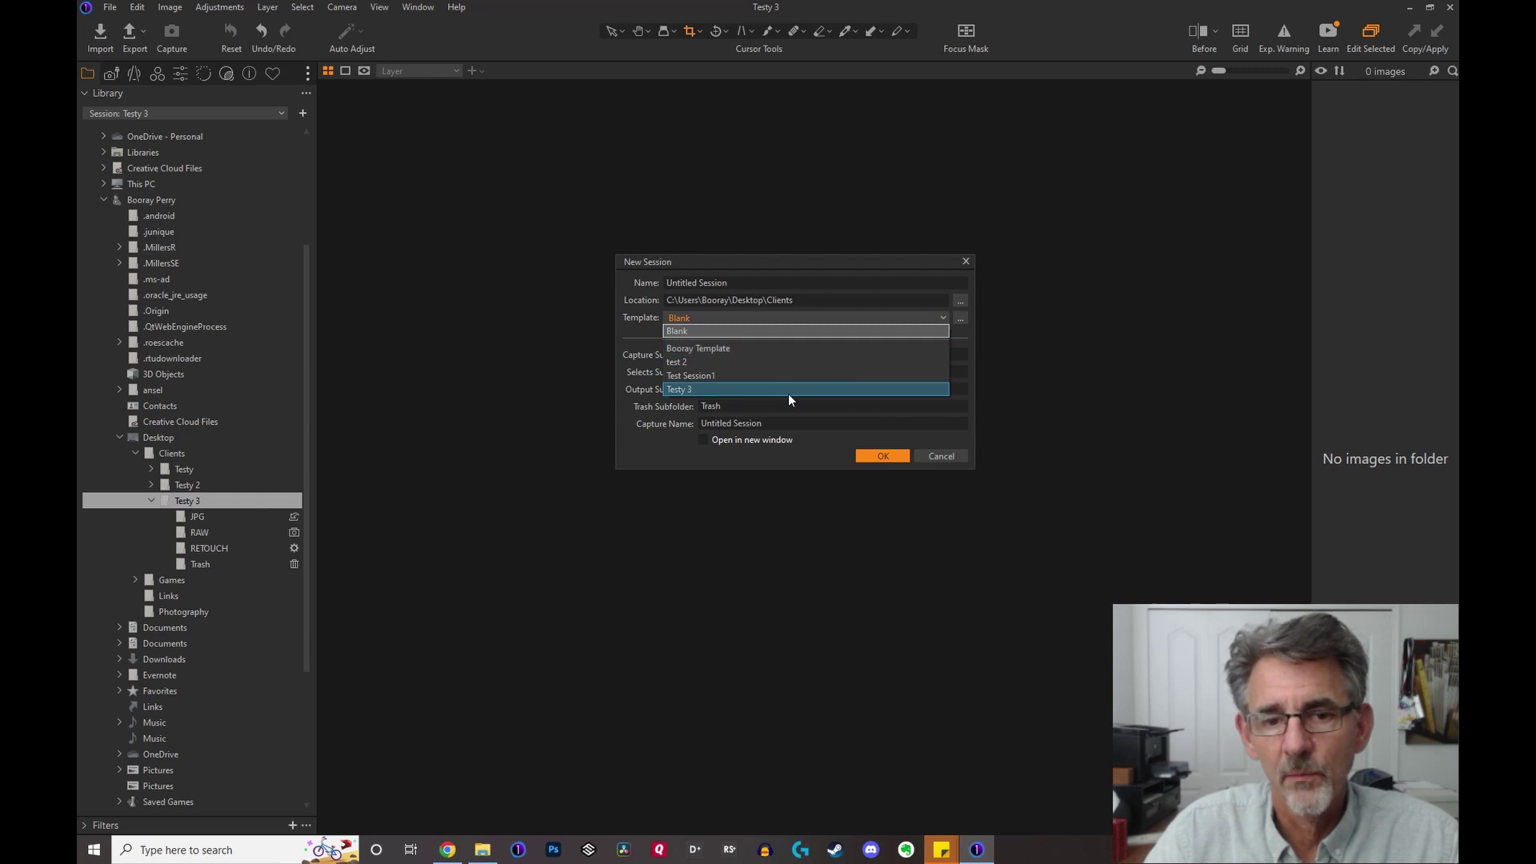
{"action": "left_click", "coordinate": [692, 390]}
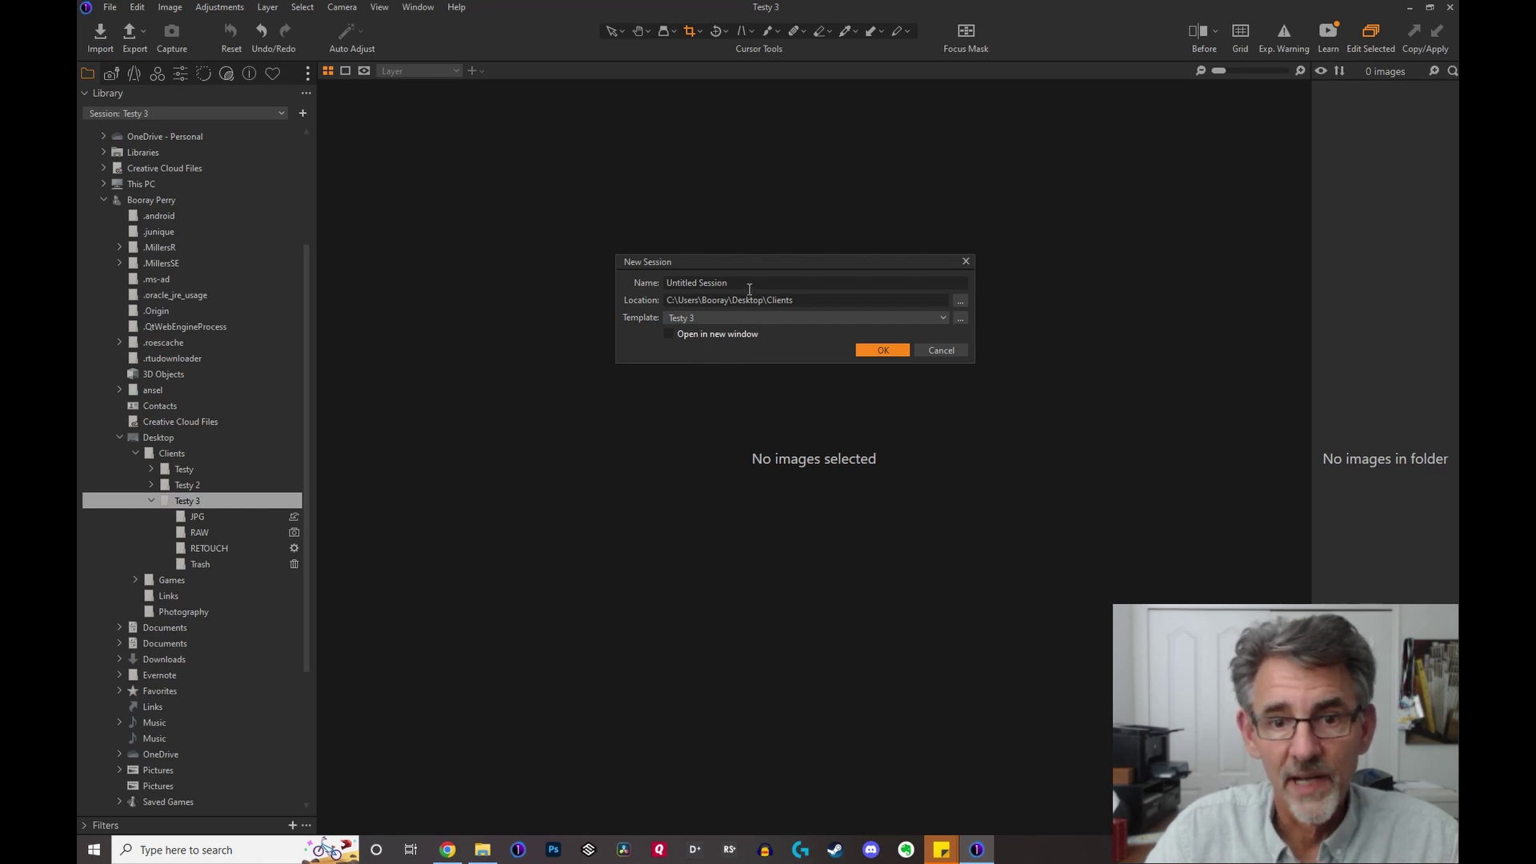
{"action": "left_click_drag", "start_coordinate": [750, 289], "coordinate": [621, 295]}
{"action": "type", "text": "testy"}
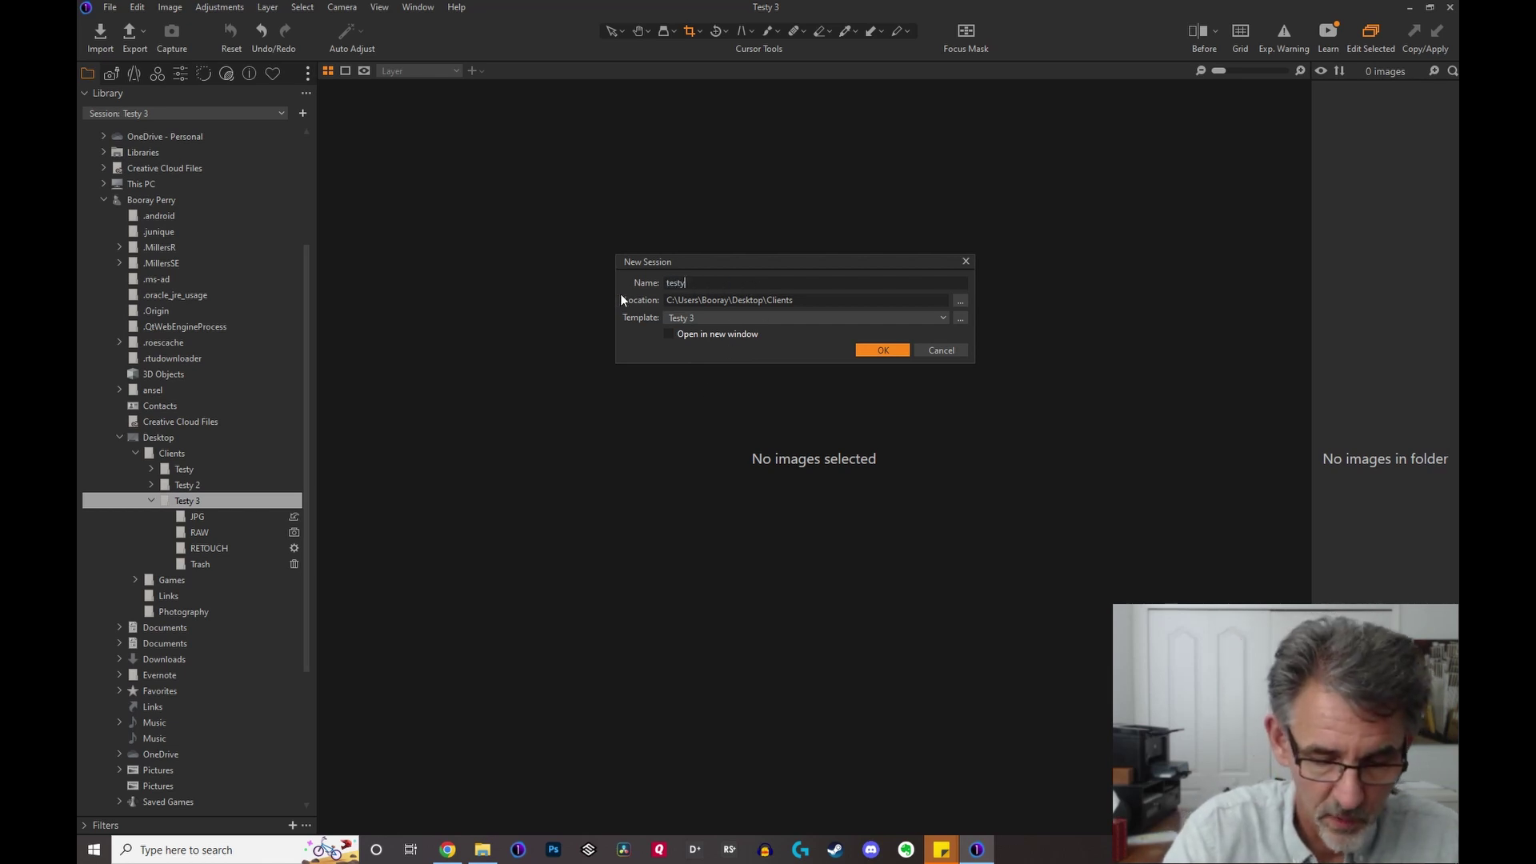
{"action": "type", "text": " 4"}
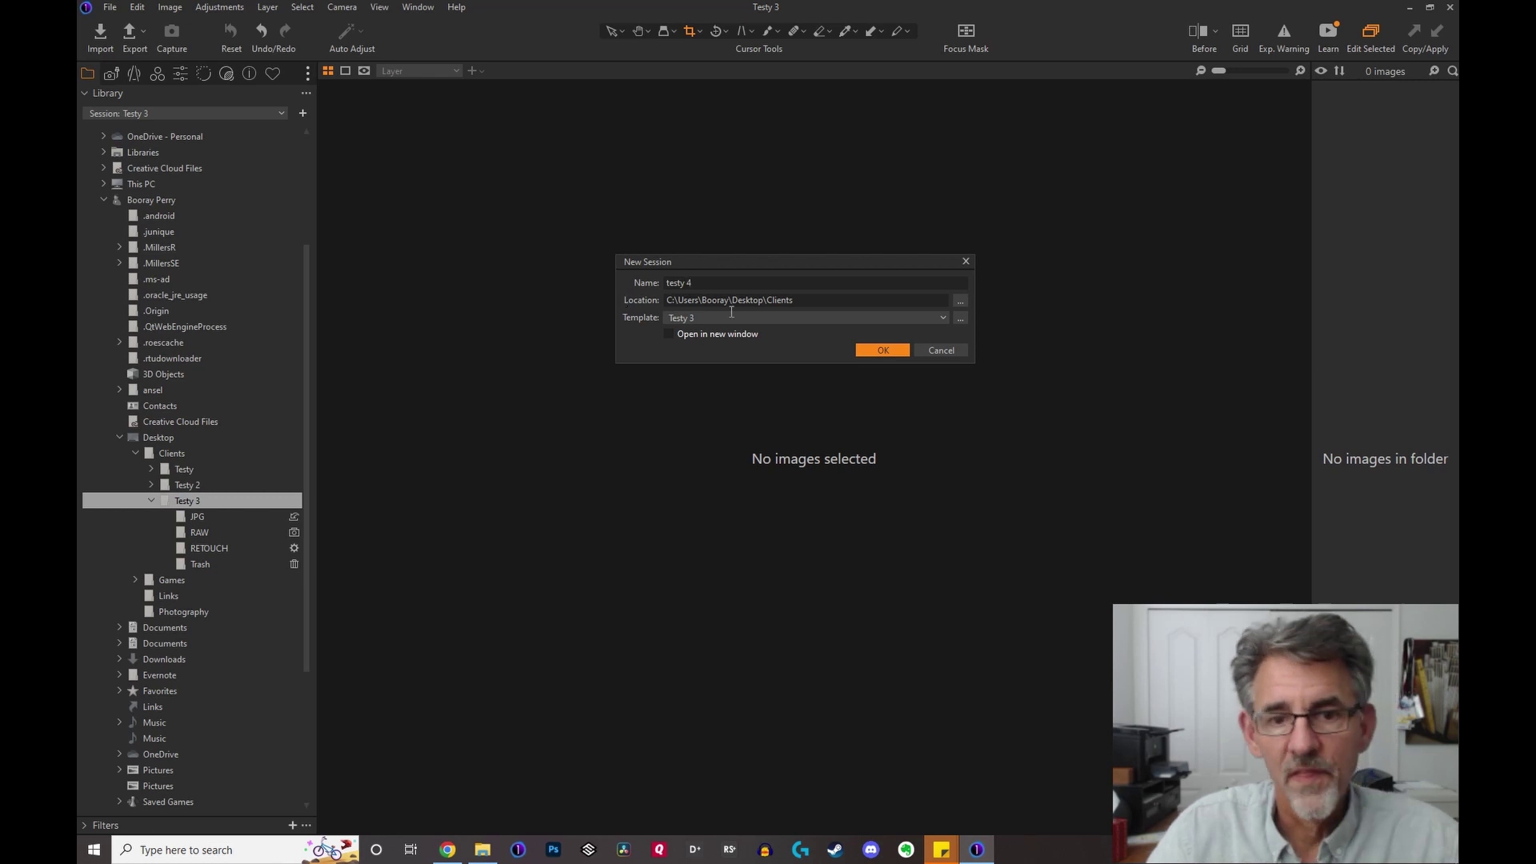
Create testy 4 and expand Desktop > Clients > testy 4 to show JPG, RAW, RETOUCH and Trash.
{"action": "left_click", "coordinate": [875, 349]}
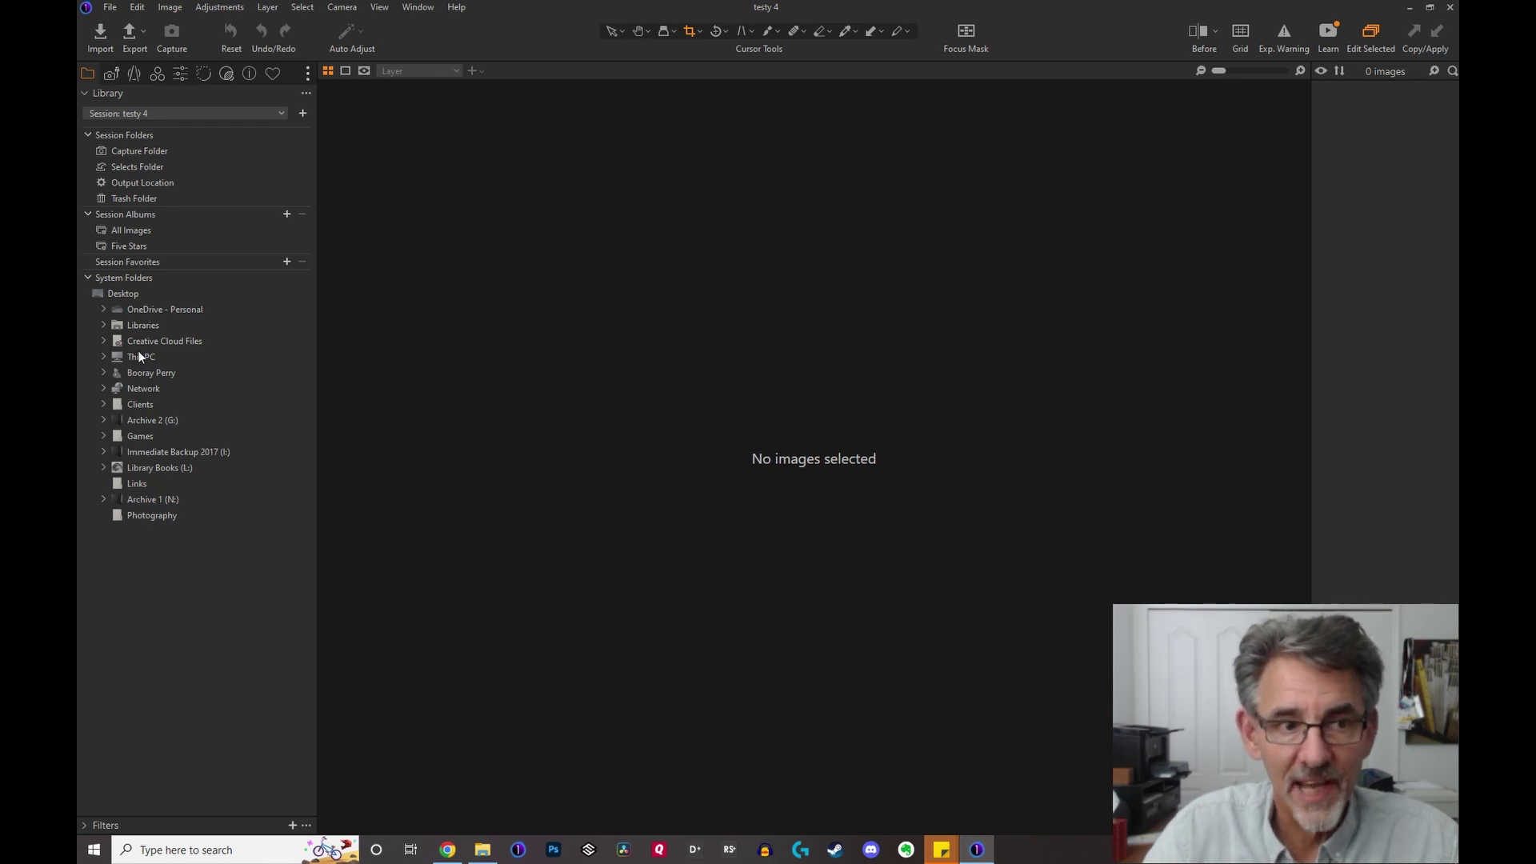
{"action": "left_click", "coordinate": [104, 373]}
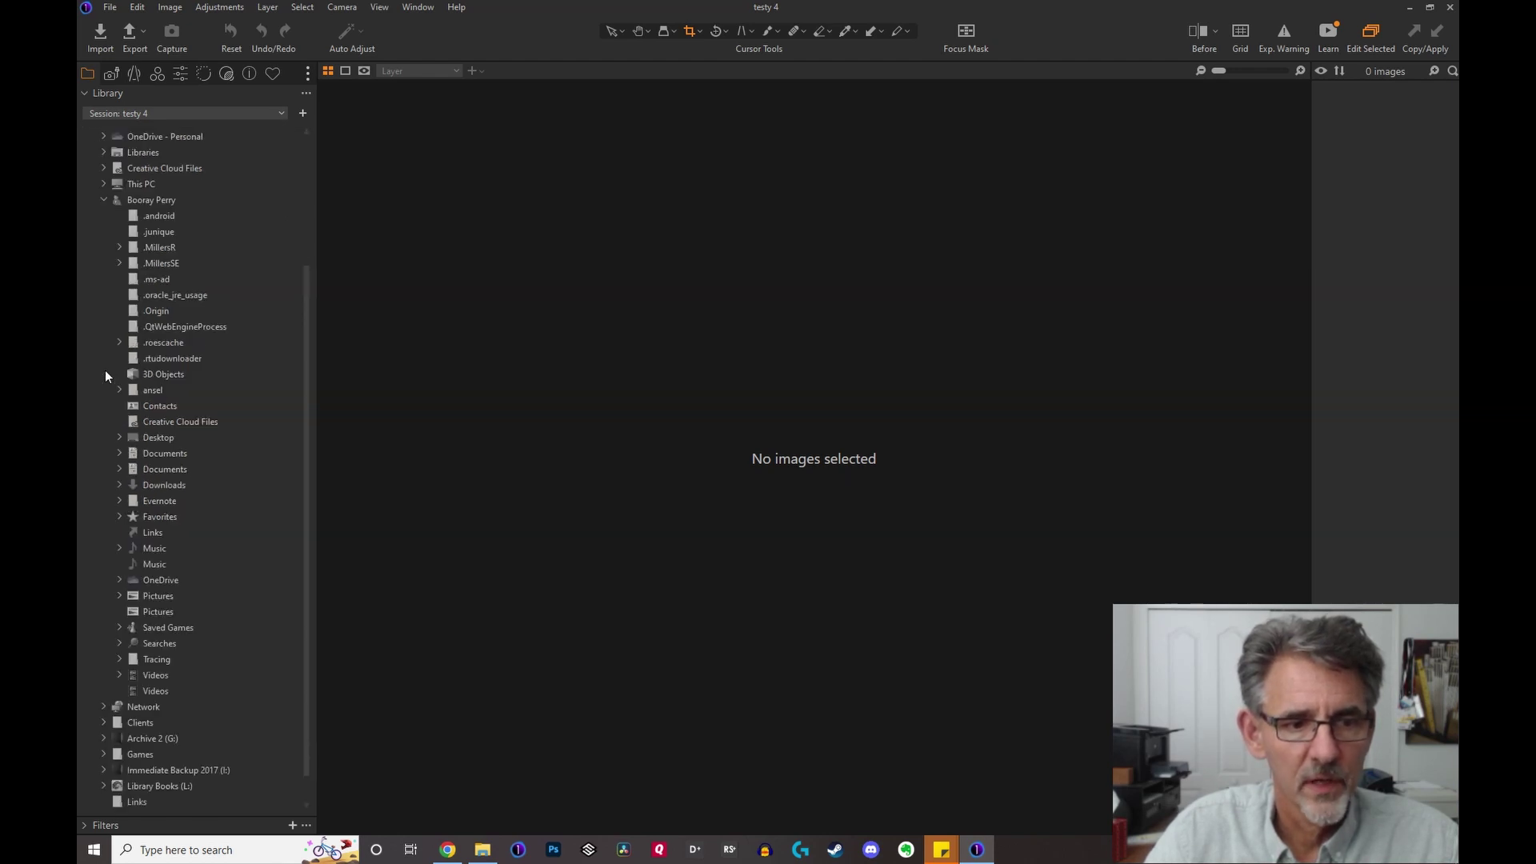
{"action": "left_click", "coordinate": [121, 437]}
{"action": "left_click", "coordinate": [134, 453]}
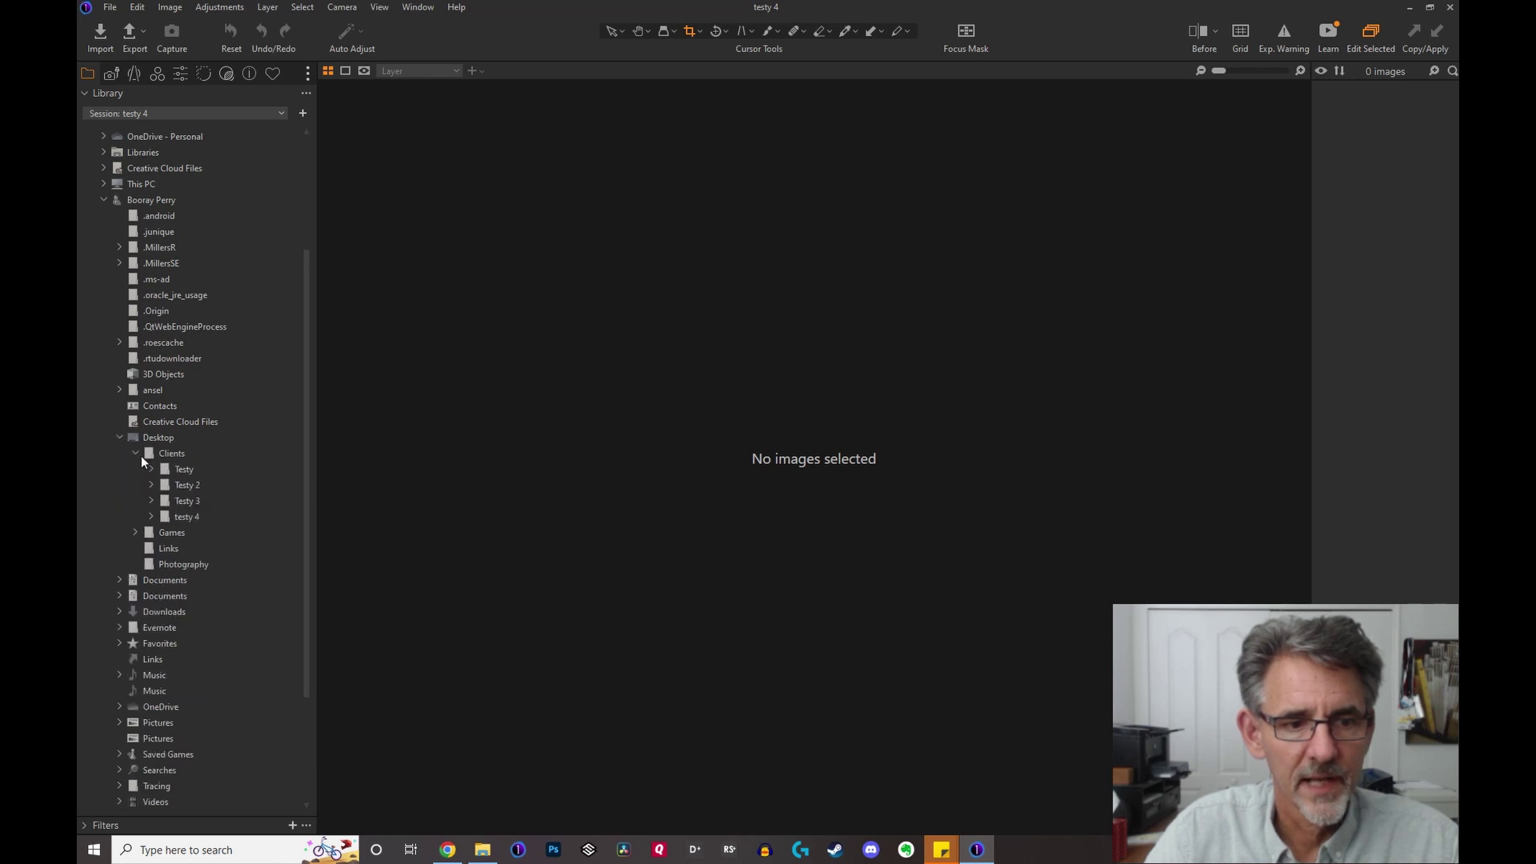
{"action": "left_click", "coordinate": [150, 517]}
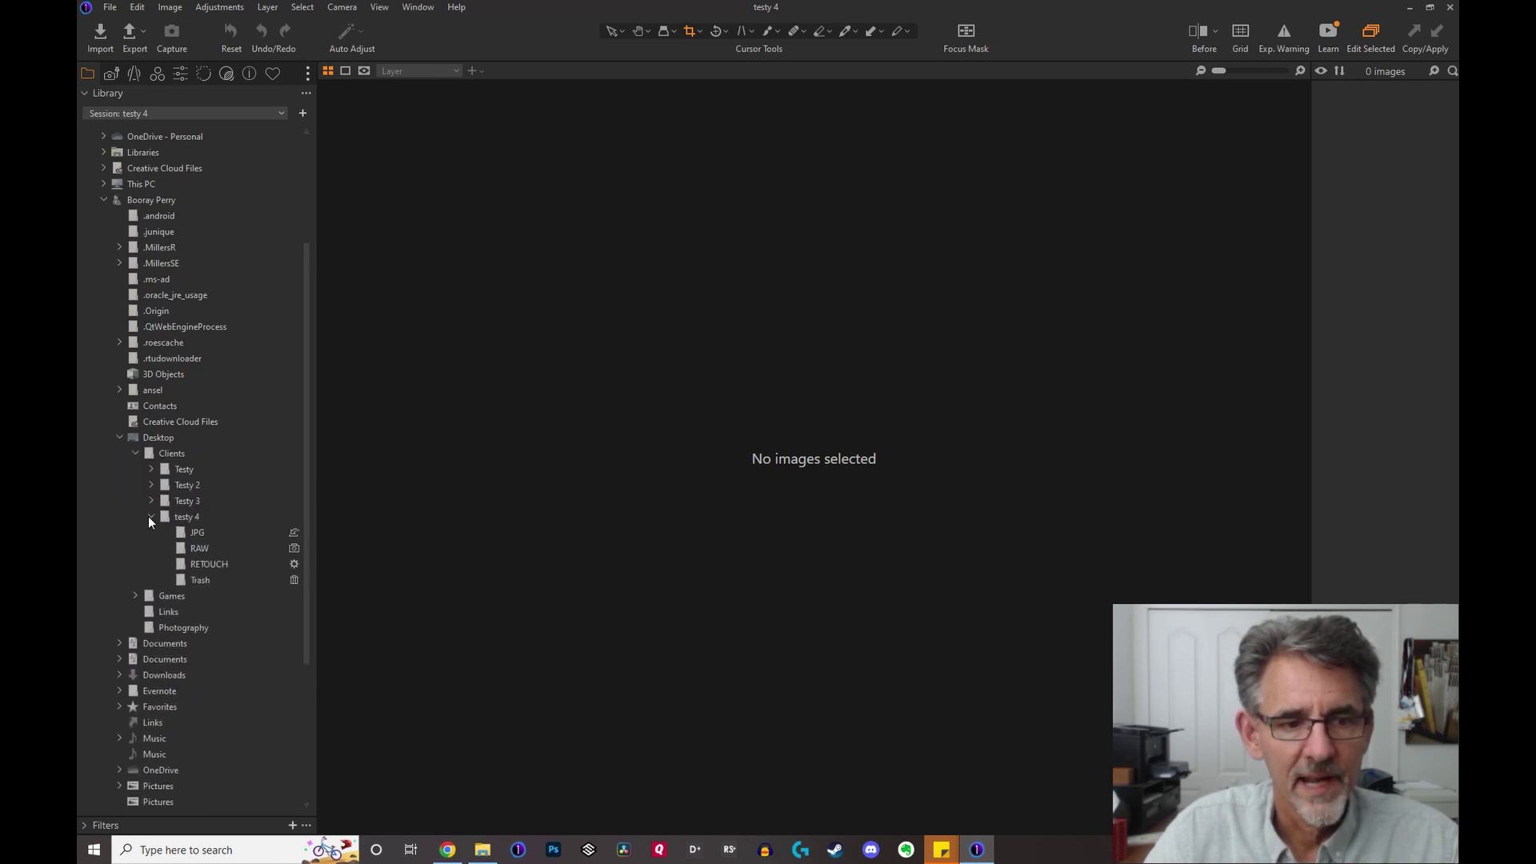